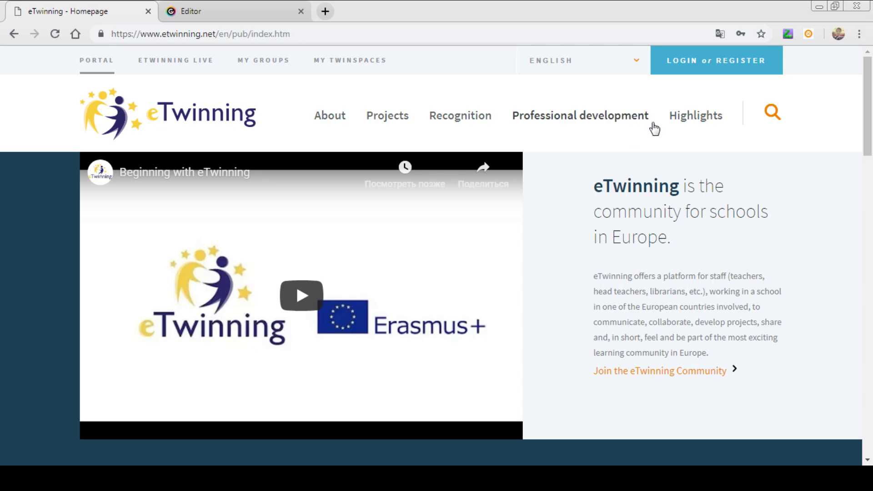
Log in to the eTwinning Portal with the autofilled username and password
click(692, 61)
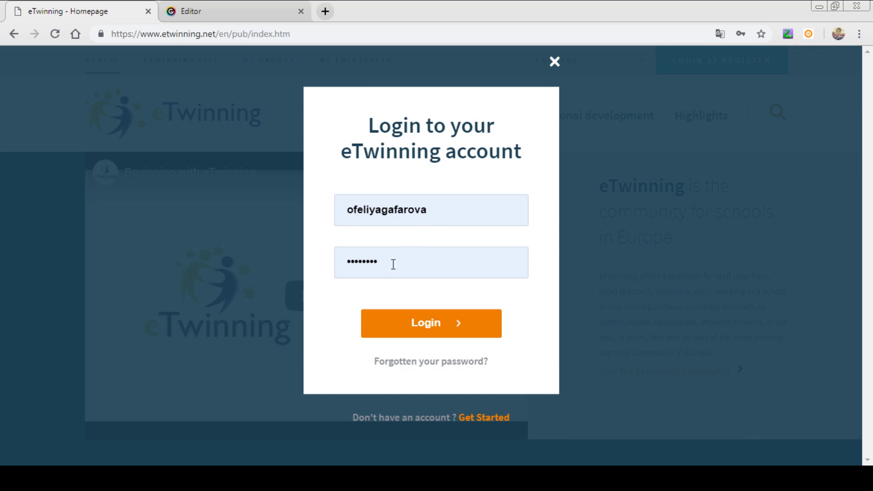
click(426, 328)
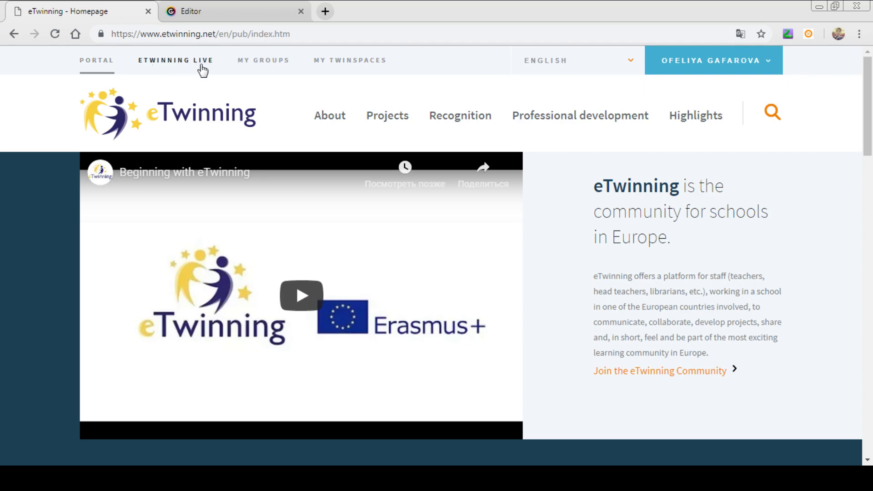
Open the 'Rights of the Child for the Digital Age' folder from the Active Twinspaces grid
click(358, 62)
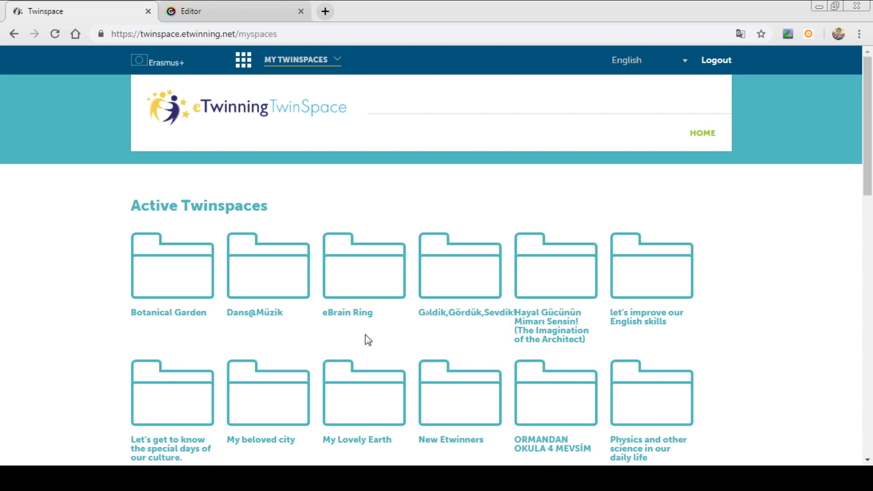
scroll(571, 336, down, 3)
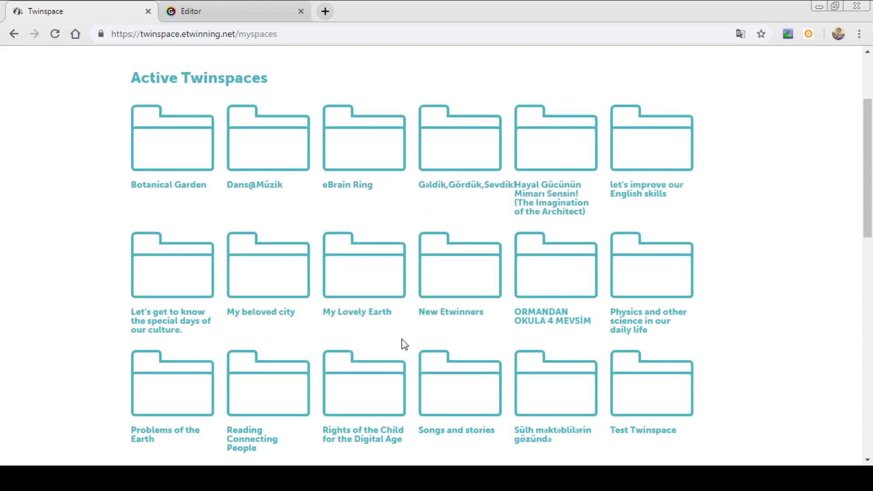
click(370, 400)
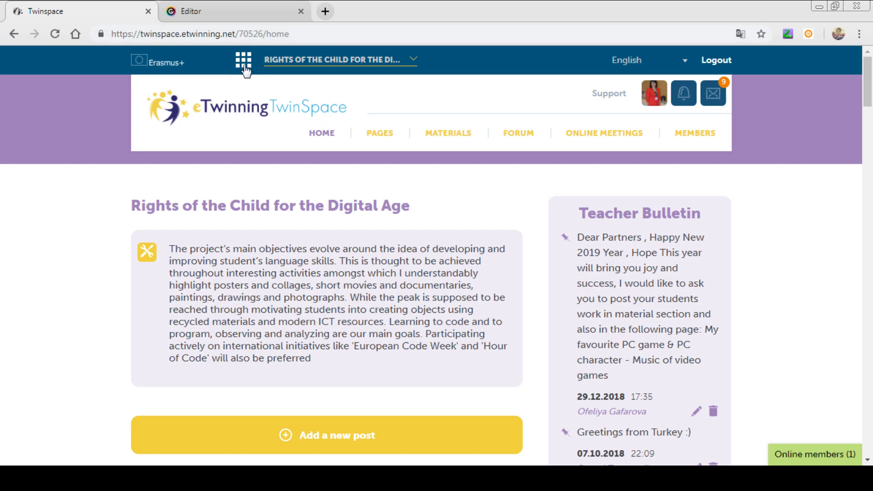
Visit the eTW Portal homepage via the apps grid, then return to MY TWINSPACES
click(245, 66)
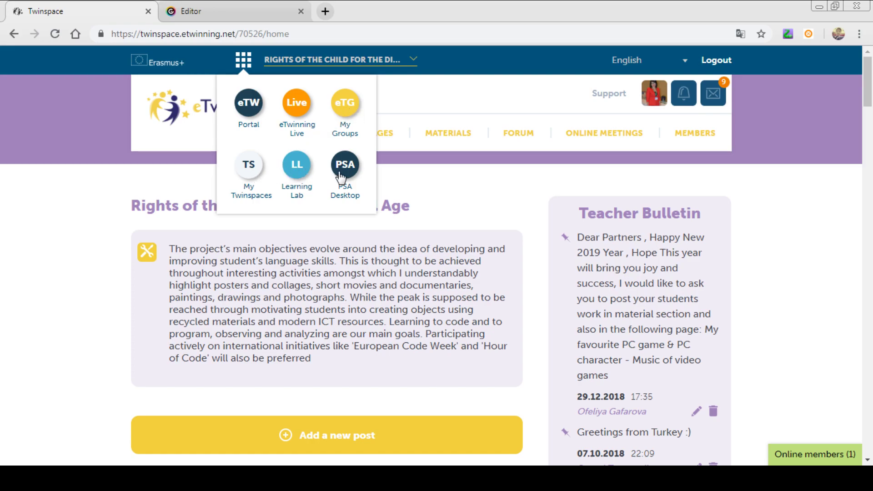
click(253, 114)
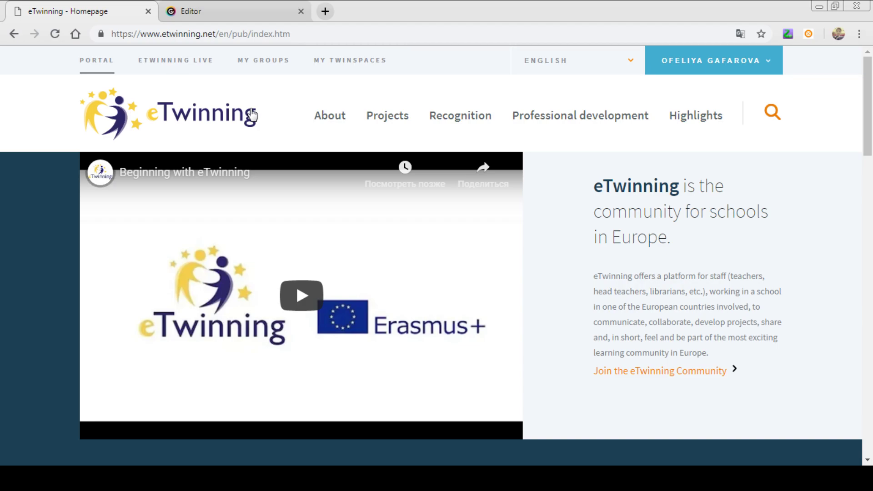
click(344, 62)
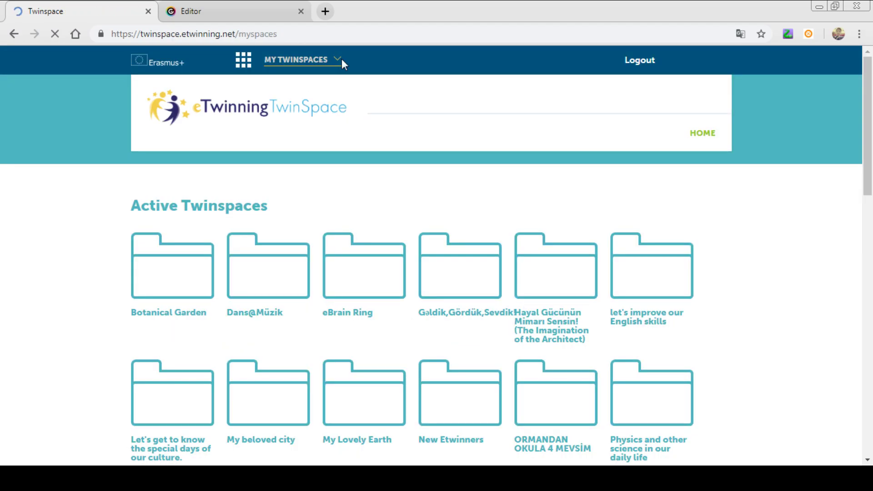
scroll(523, 342, down, 3)
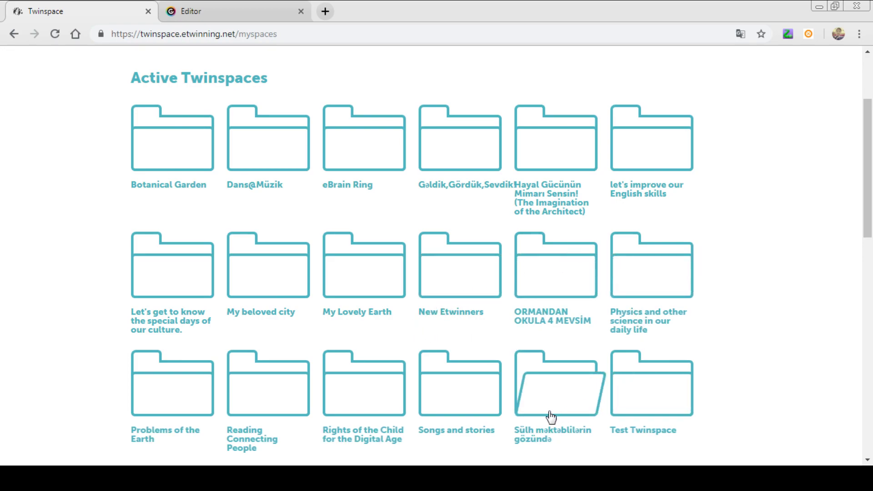
Open the 'Rights of the Child for the Digital Age' folder in Active Twinspaces
click(375, 402)
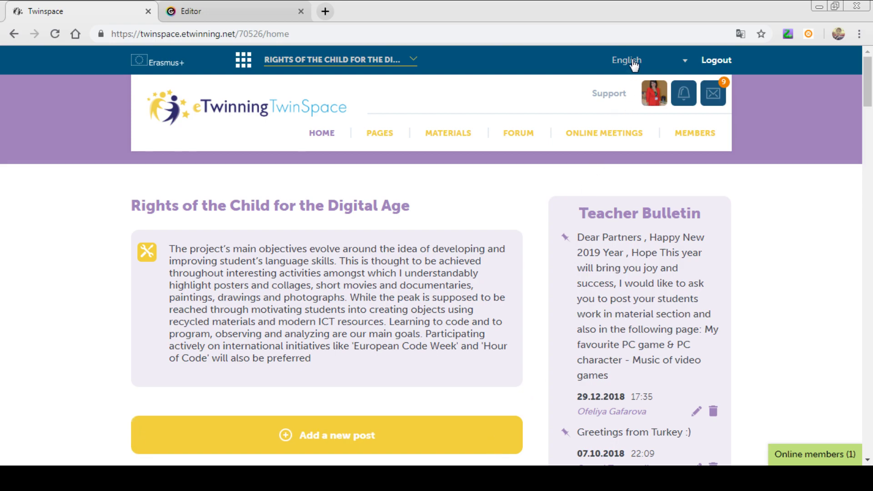
click(685, 63)
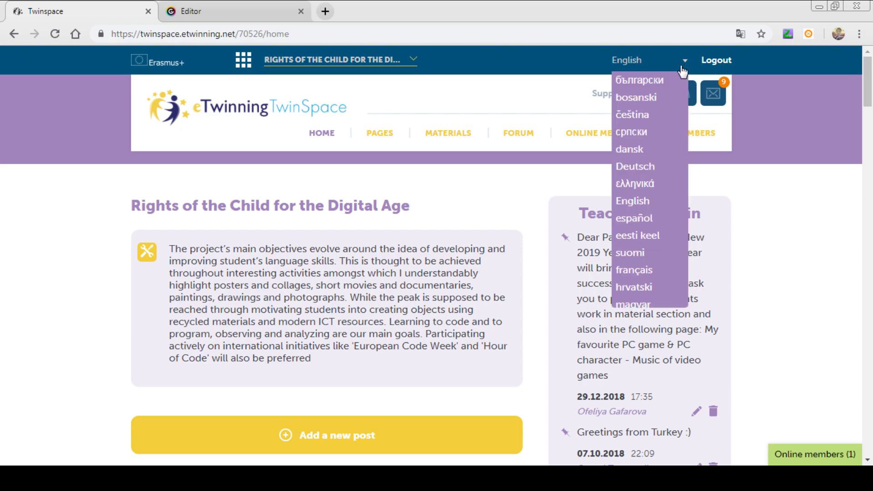
click(636, 168)
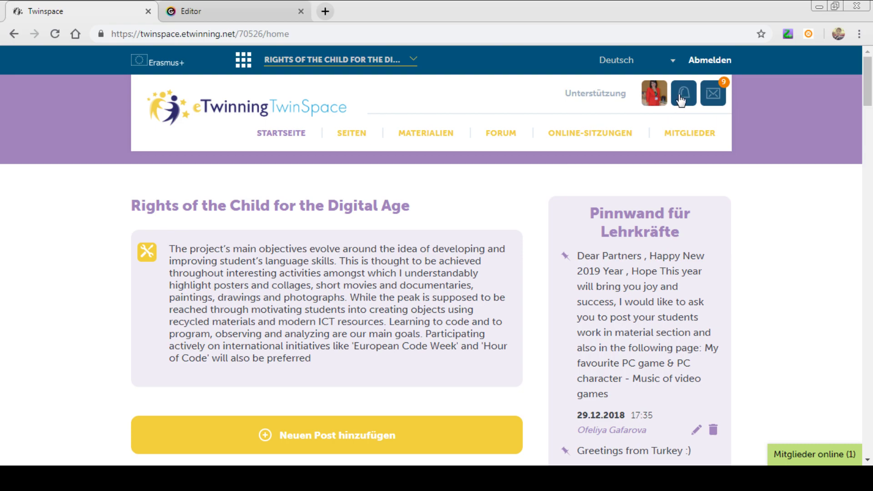
click(674, 66)
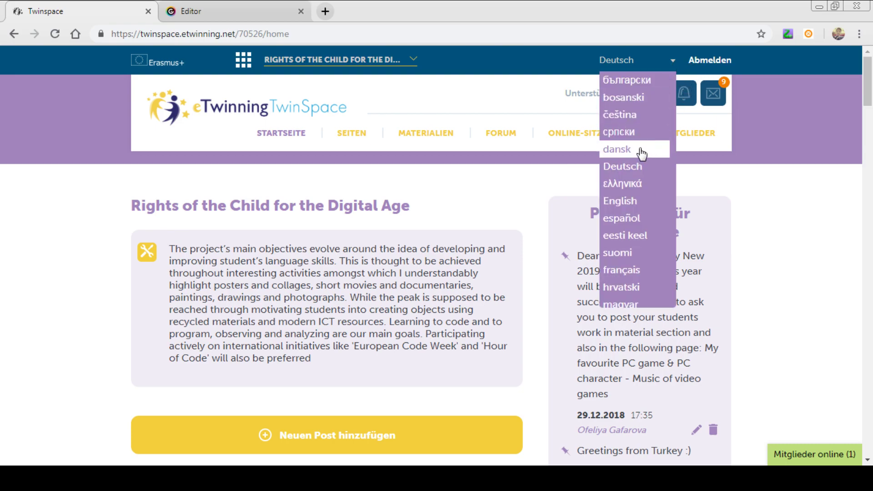
click(621, 201)
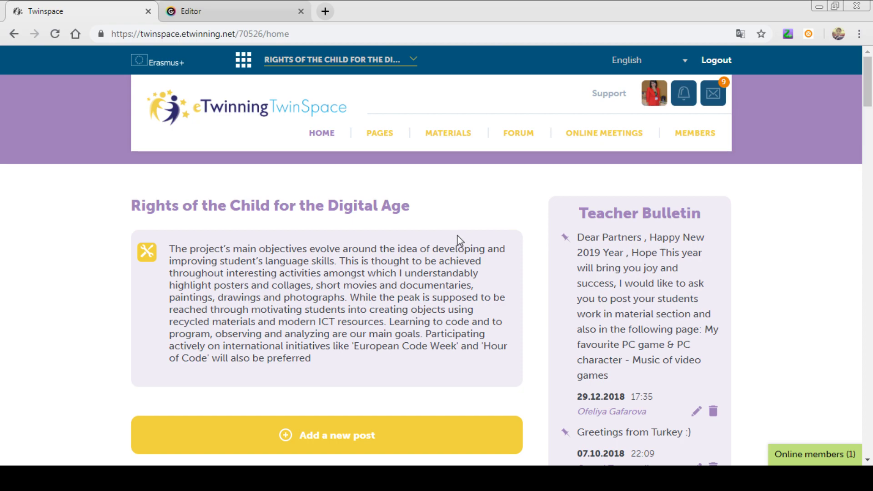
Open the TwinSpace's Edit profile form from the tools icon beside the description
scroll(458, 239, down, 1)
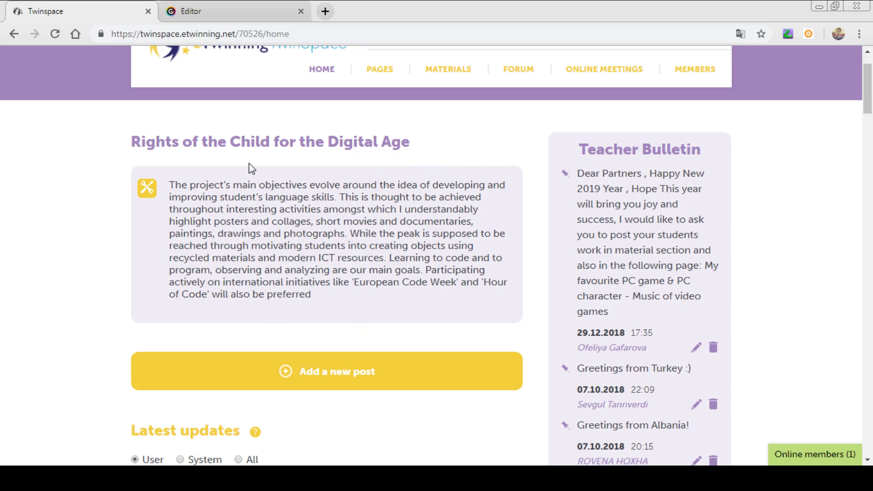
click(150, 194)
scroll(473, 254, down, 3)
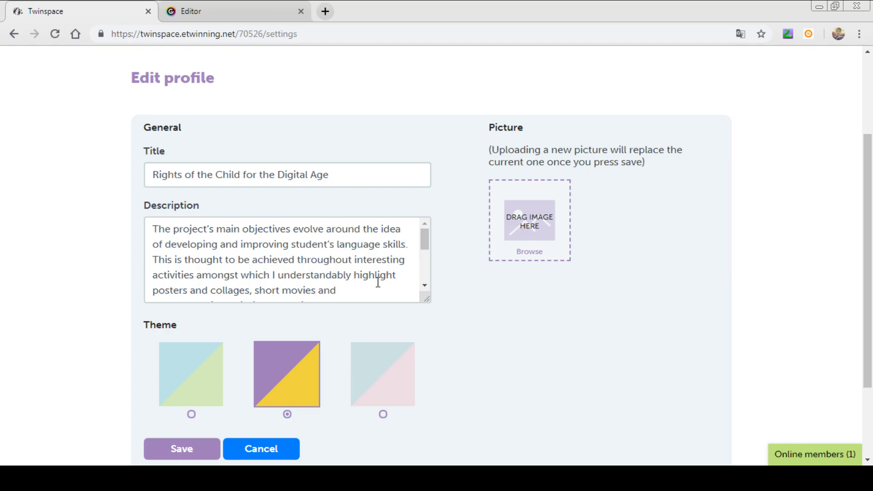
Drop the Rights of the Child collage into the Picture field and save it
drag(424, 244, 428, 282)
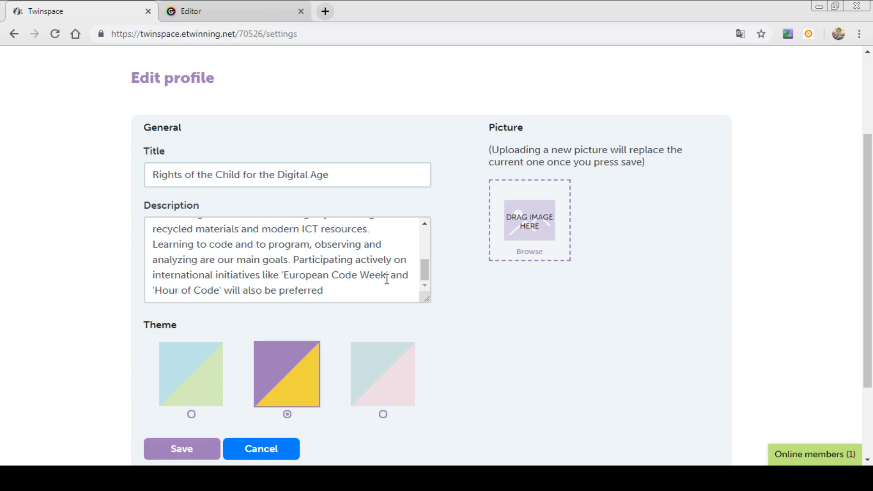
drag(424, 274, 427, 249)
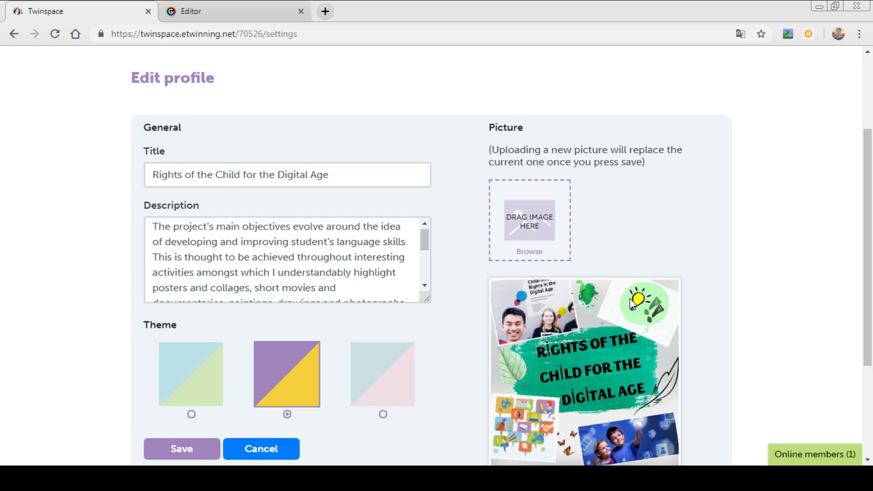
scroll(632, 302, down, 3)
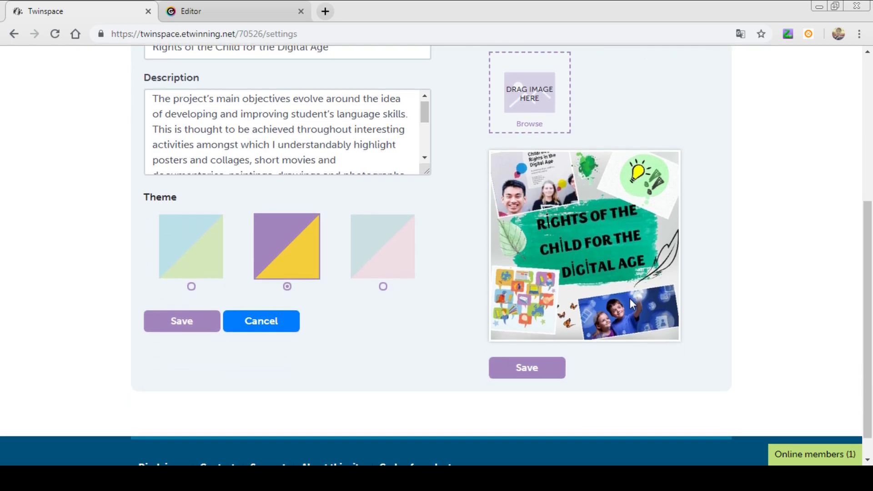
click(554, 373)
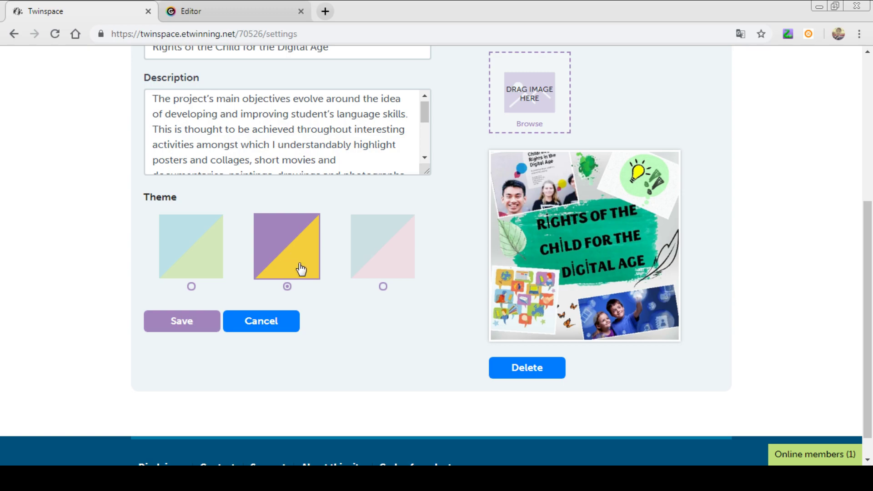
Apply the first (blue-and-green) theme, save and confirm, then go back HOME
click(201, 255)
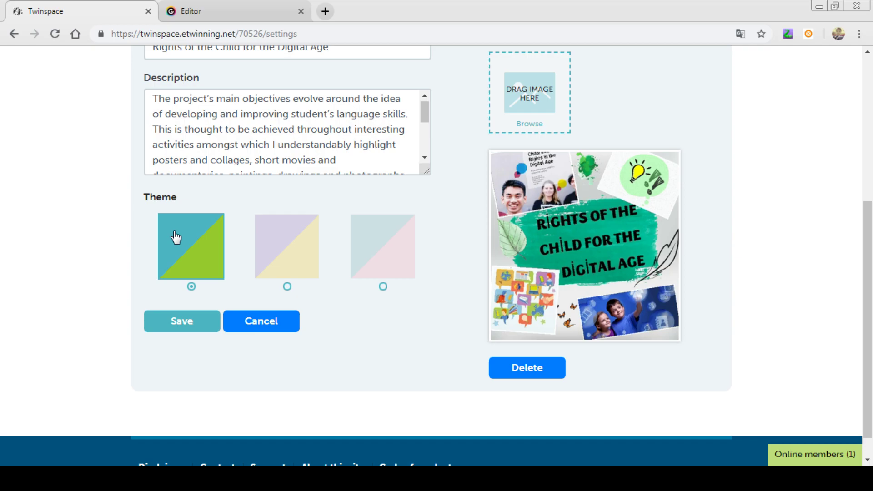
click(200, 324)
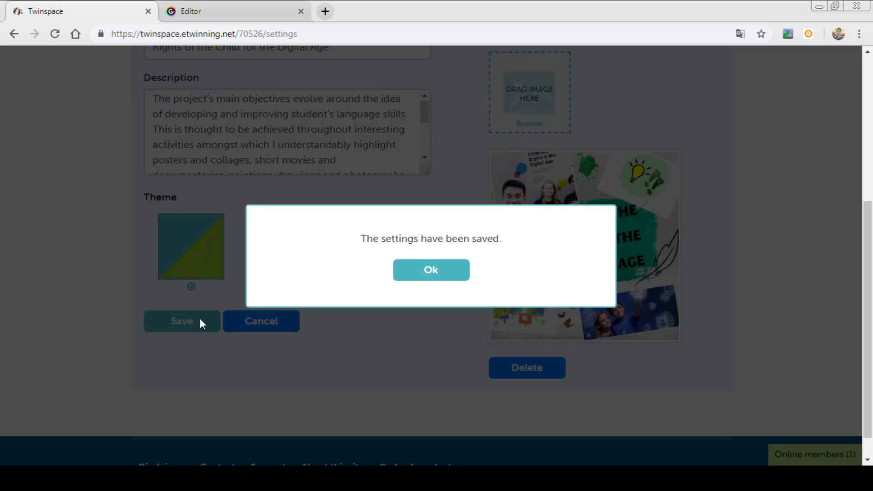
click(426, 271)
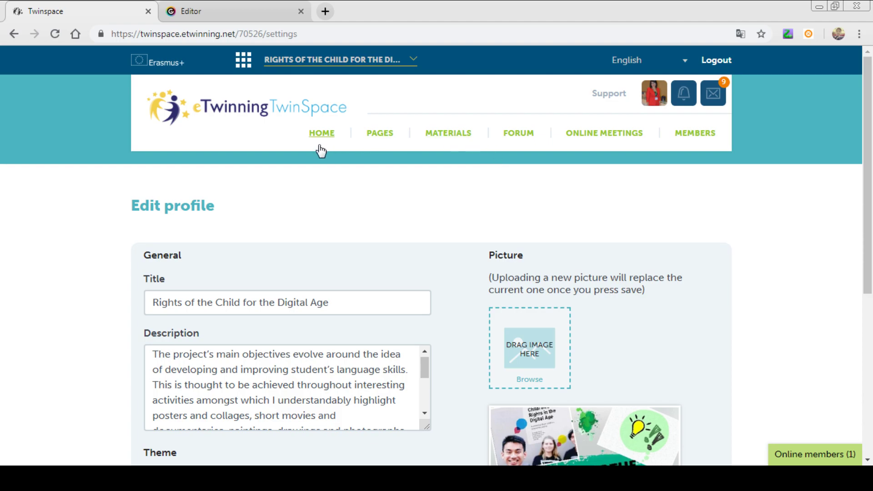
click(321, 135)
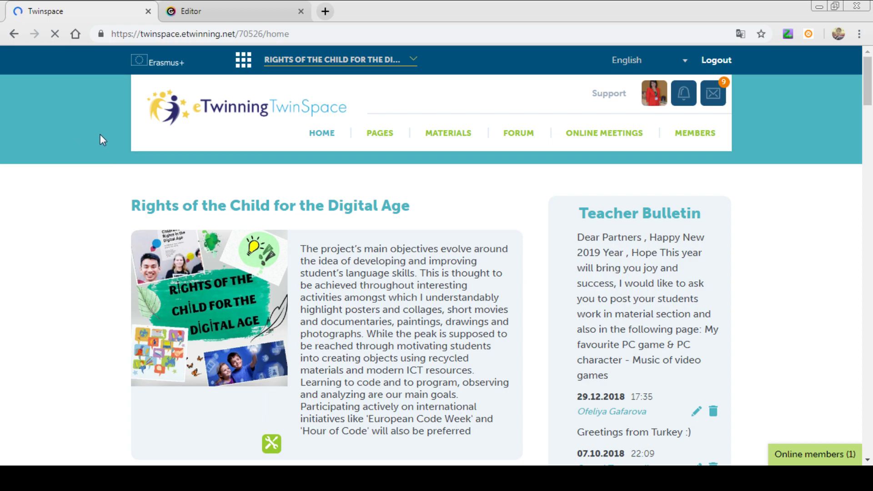
scroll(100, 137, down, 3)
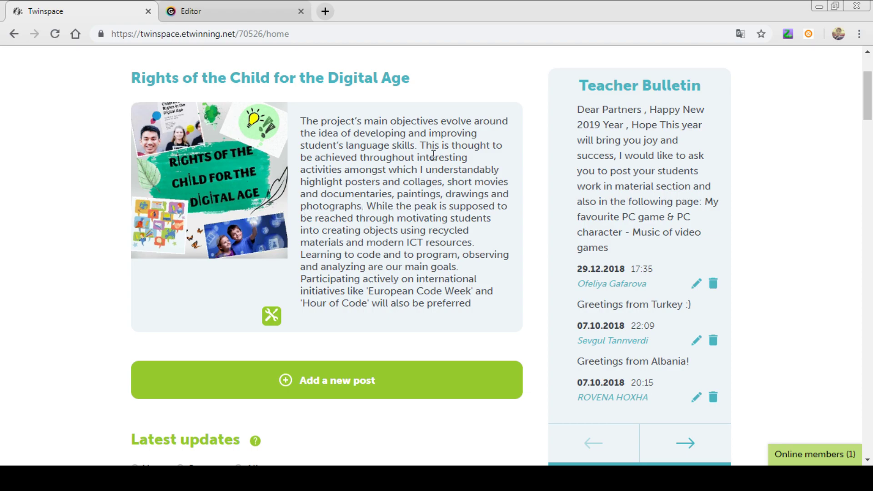
scroll(430, 274, up, 1)
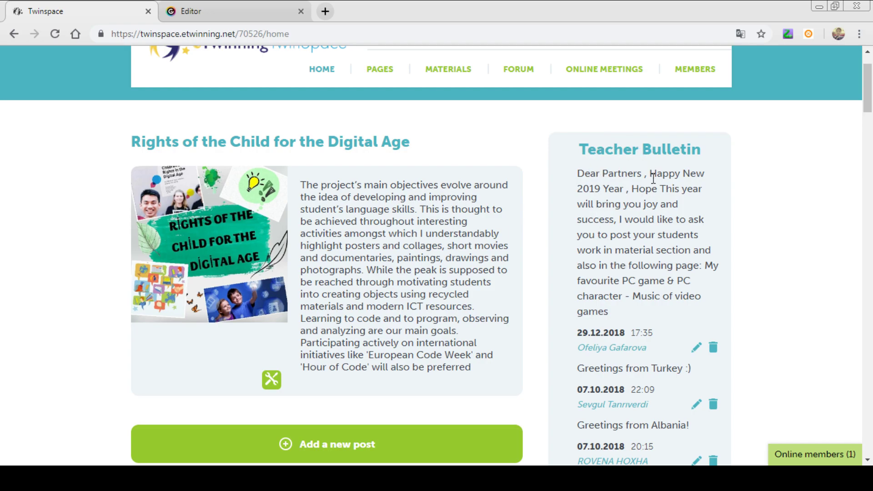
scroll(669, 234, down, 4)
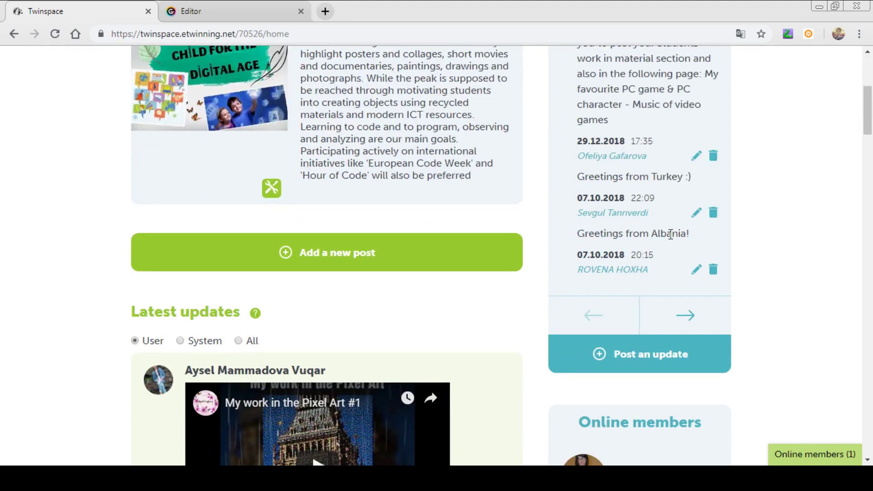
click(651, 359)
scroll(620, 218, up, 1)
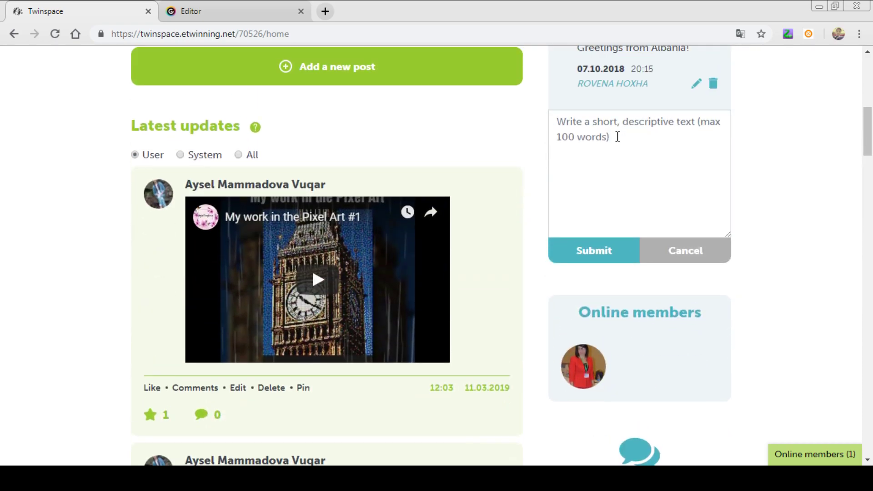
click(567, 118)
text(w)
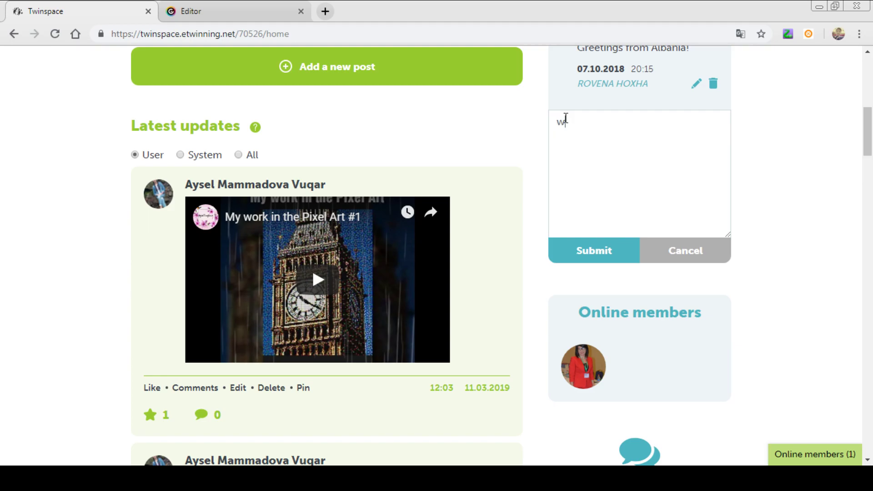
text(elcome)
click(600, 255)
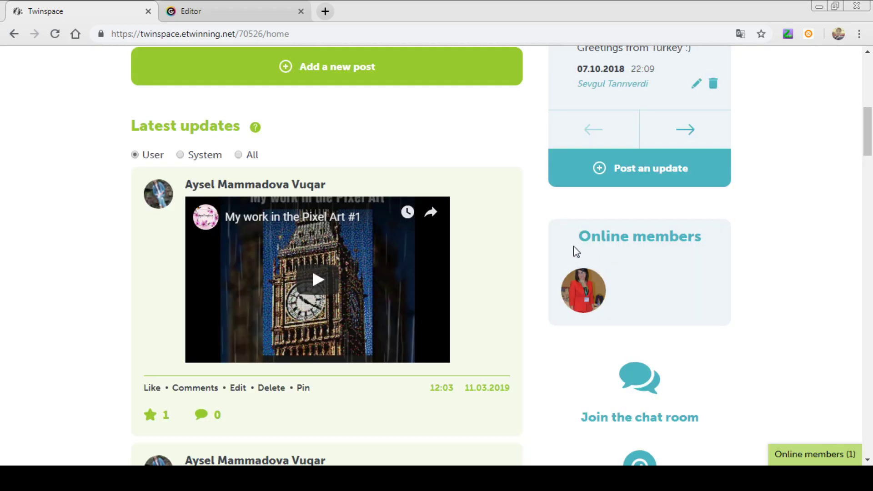
scroll(587, 237, up, 8)
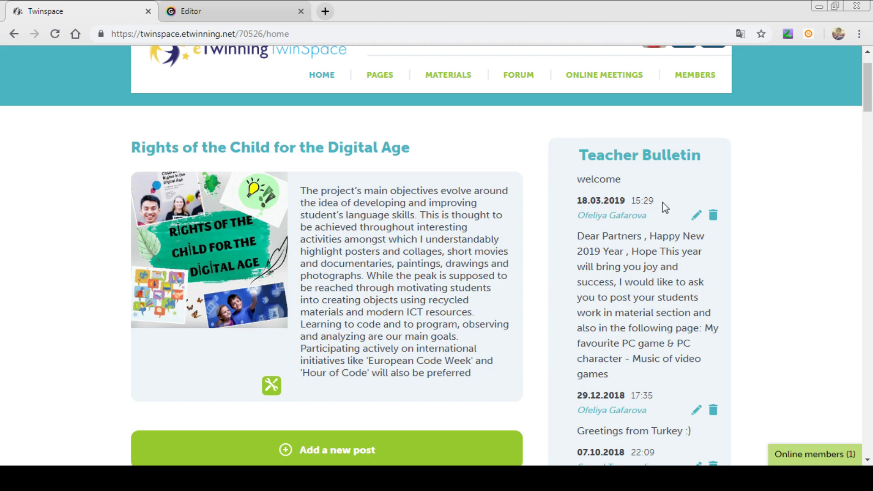
click(696, 216)
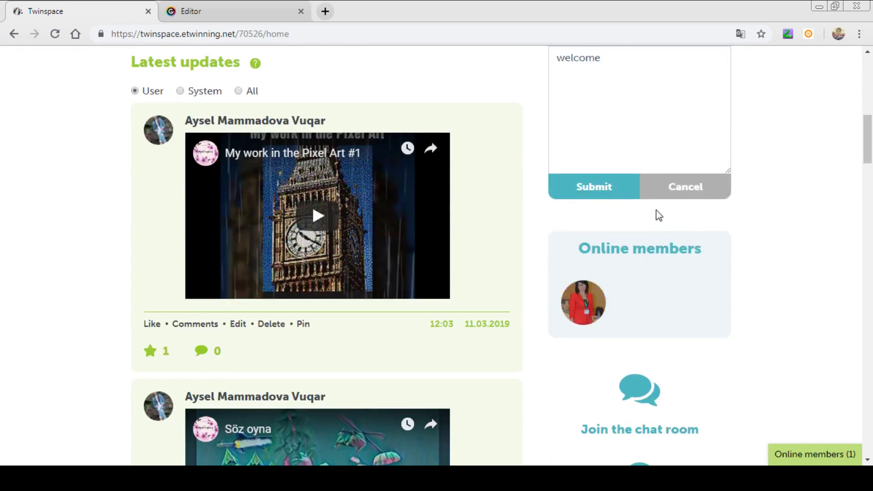
scroll(655, 214, up, 2)
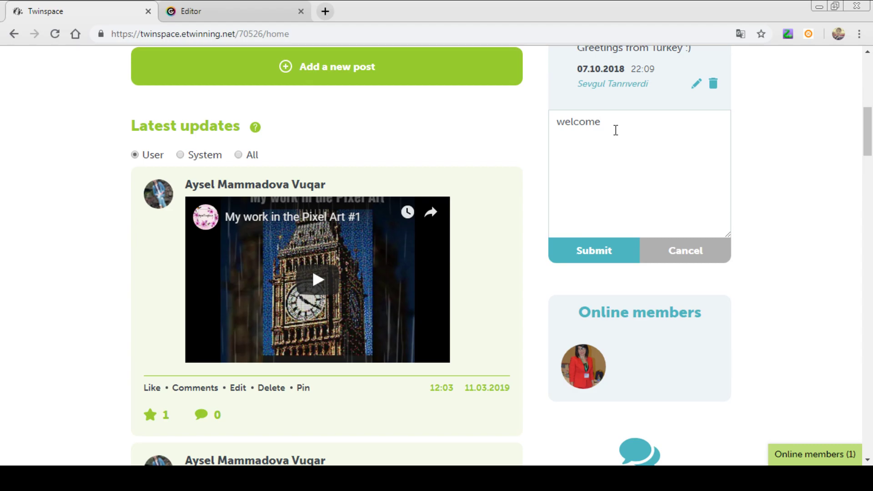
text(edit)
click(612, 248)
scroll(620, 230, up, 7)
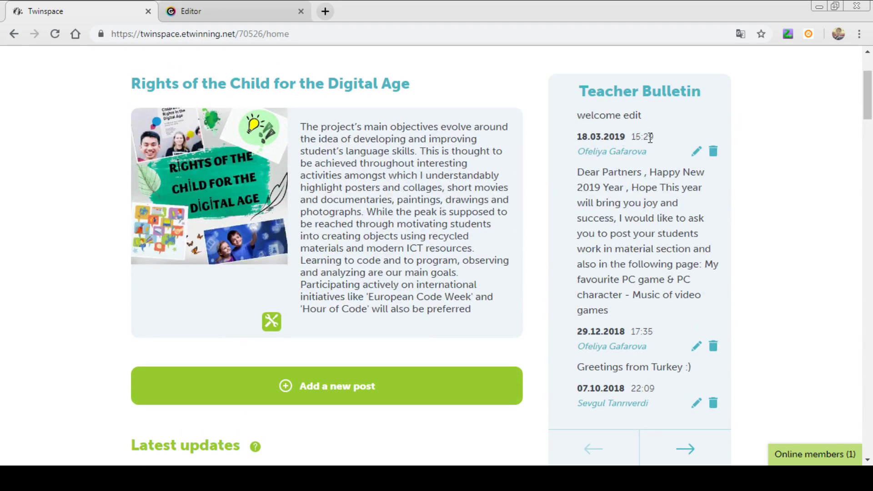
click(714, 153)
click(422, 282)
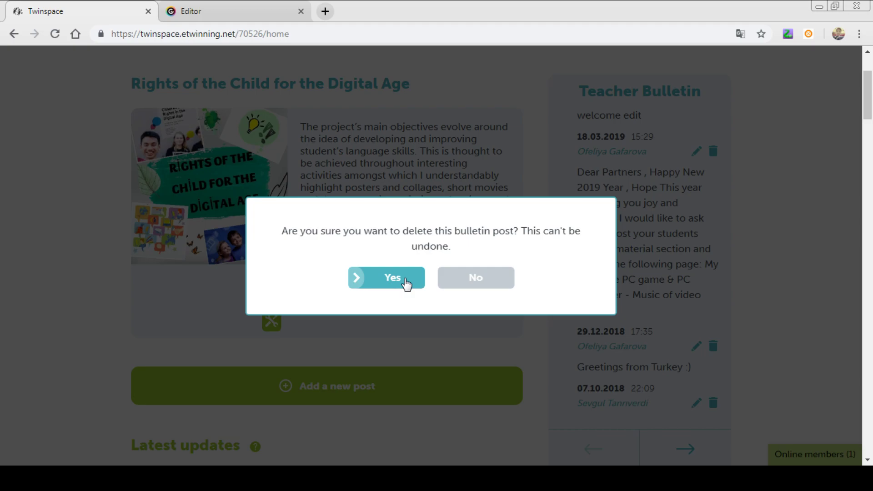
scroll(666, 245, down, 3)
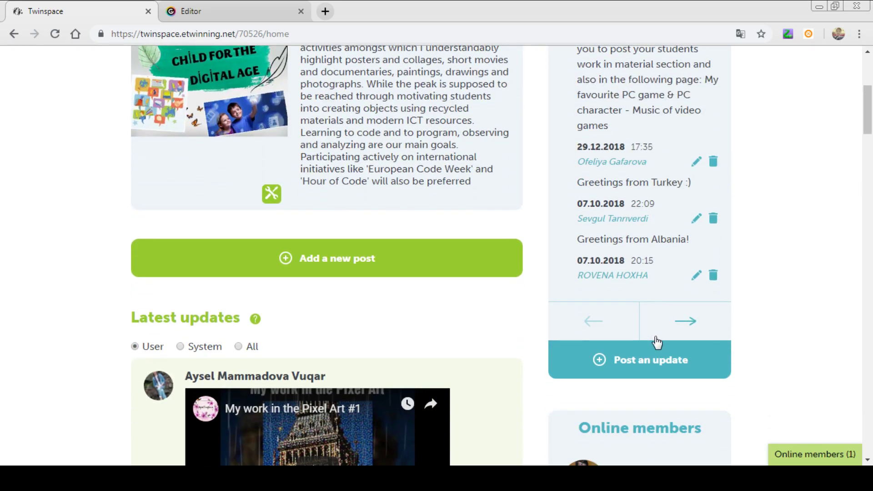
scroll(657, 278, up, 4)
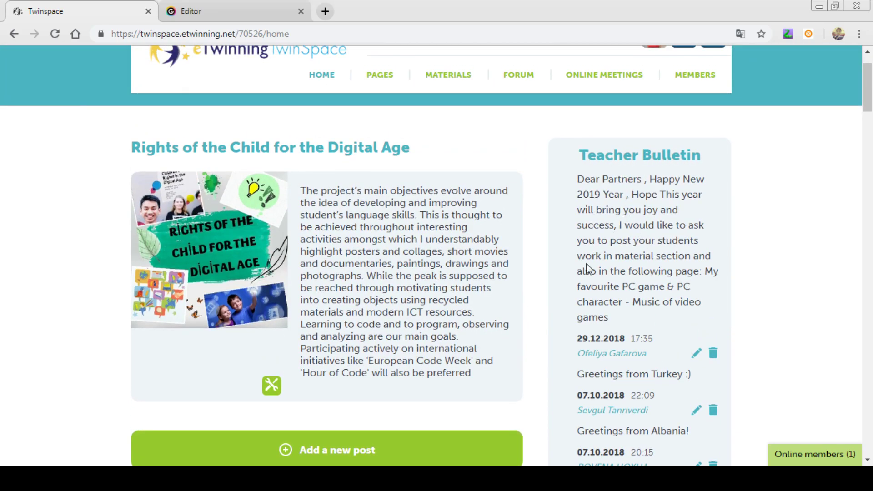
scroll(462, 334, down, 3)
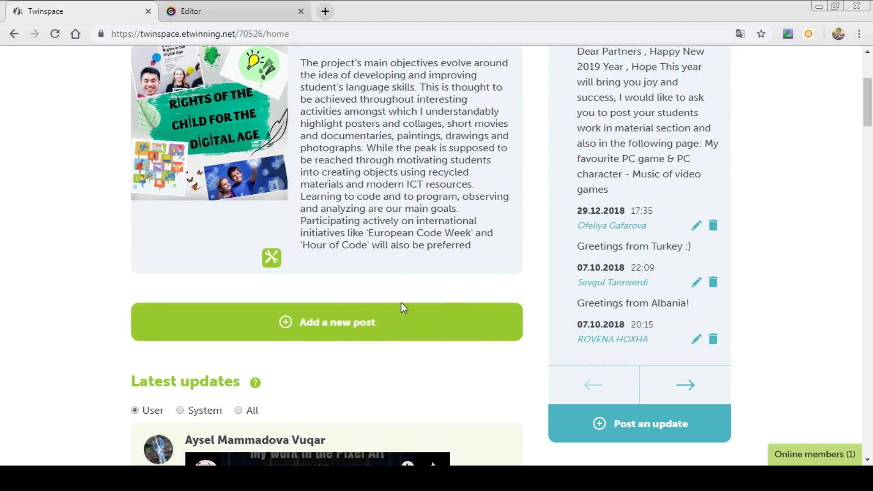
Write a new post with the text 'new post' and publish it
scroll(396, 316, down, 2)
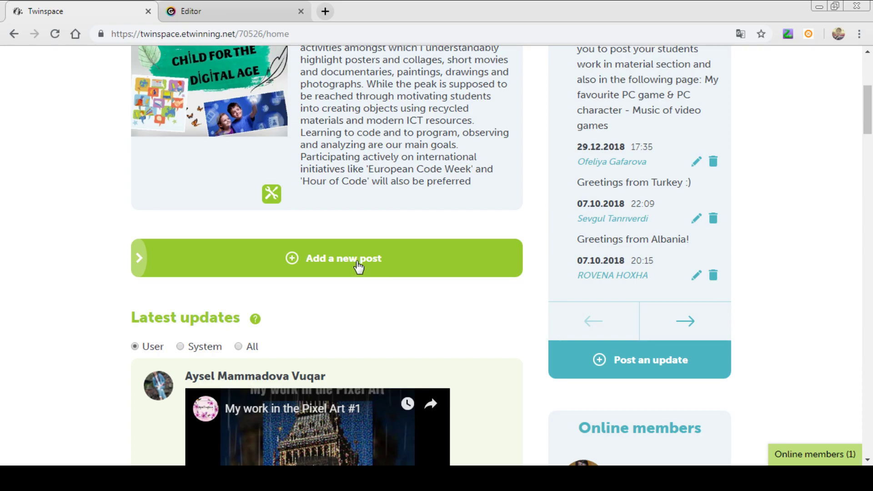
click(358, 268)
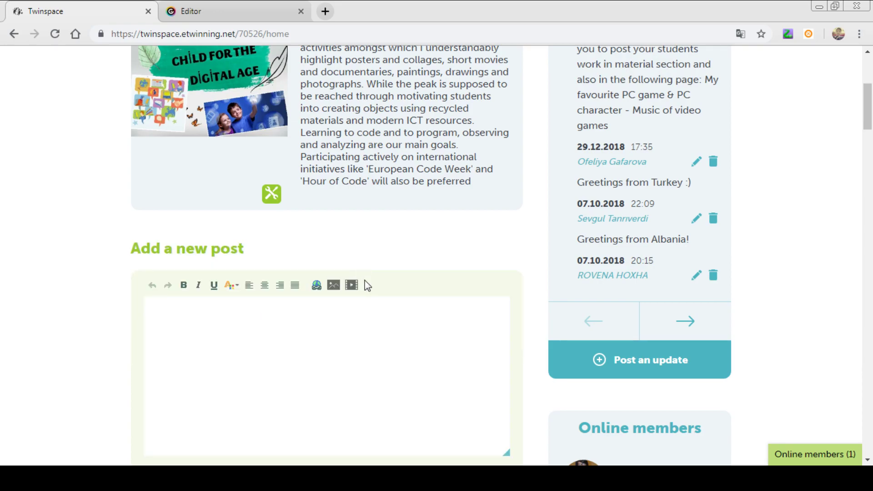
scroll(370, 299, down, 2)
click(258, 260)
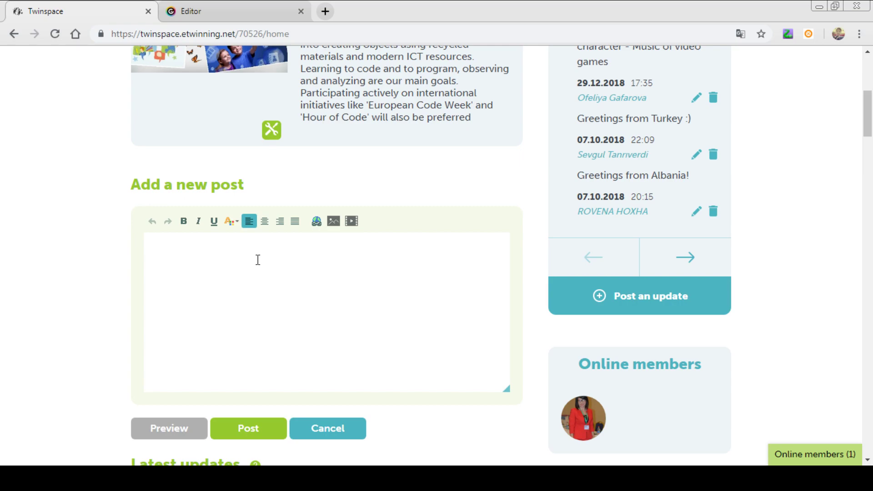
text(new post)
click(248, 427)
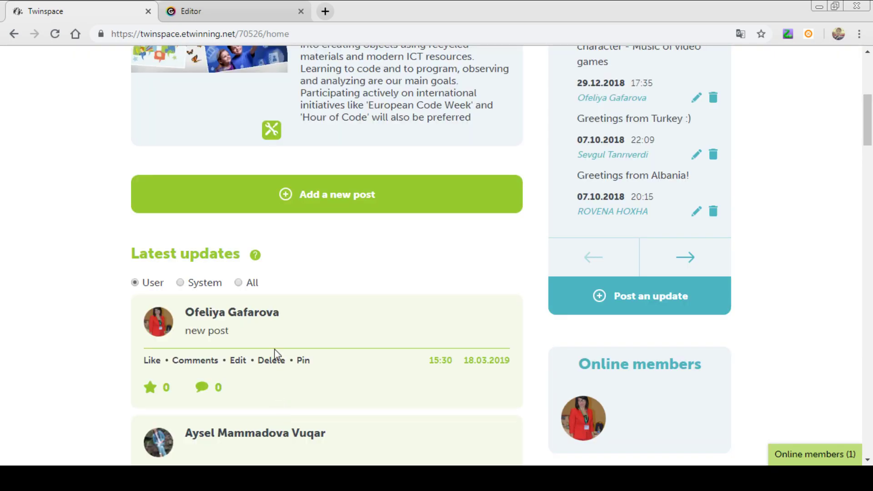
Like the 'new post' entry and post the reply 'comment' under it
scroll(275, 354, down, 2)
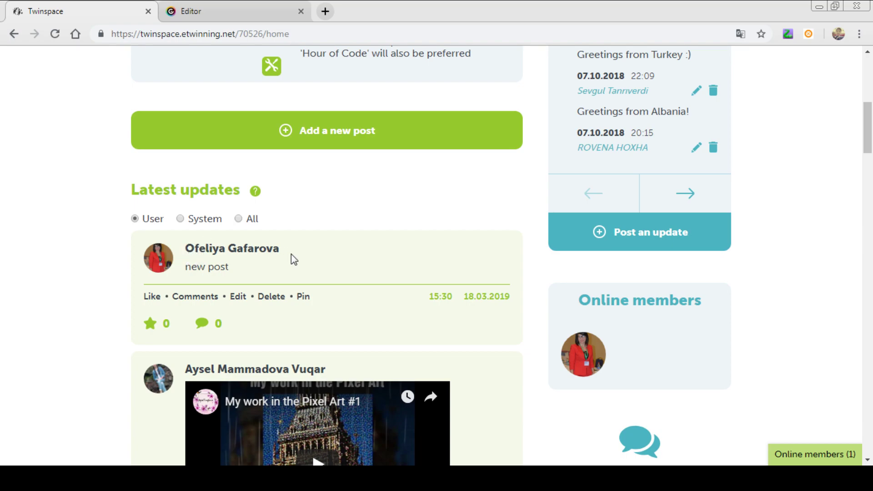
click(152, 297)
click(211, 298)
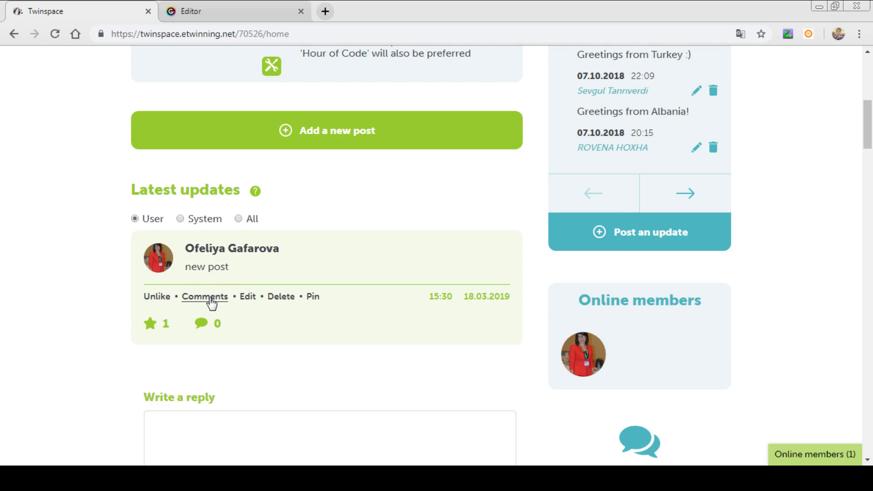
scroll(227, 318, down, 3)
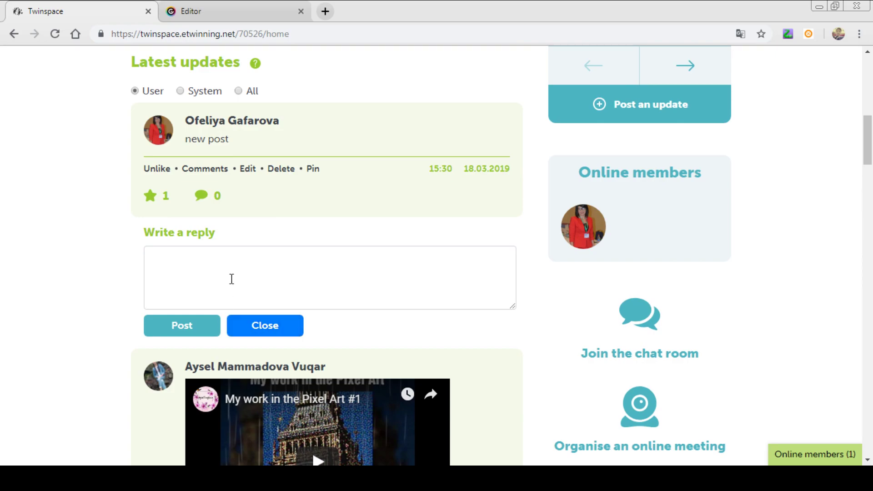
click(236, 276)
text(co)
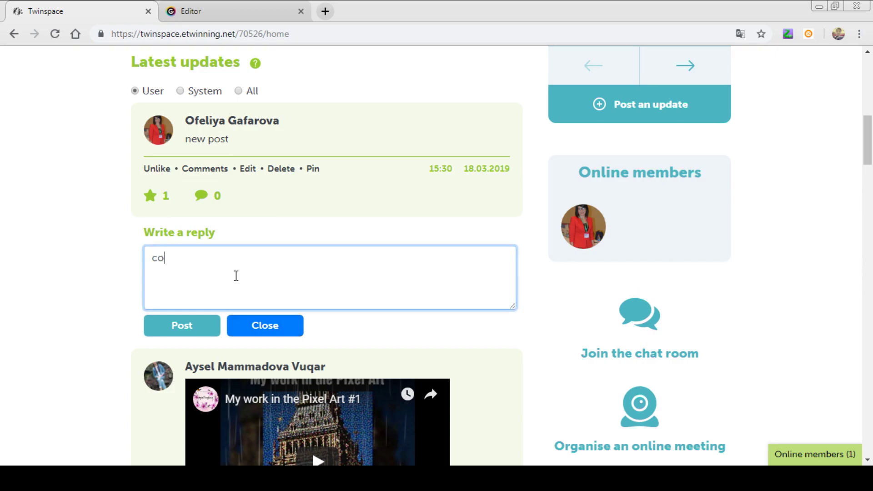
text(mment)
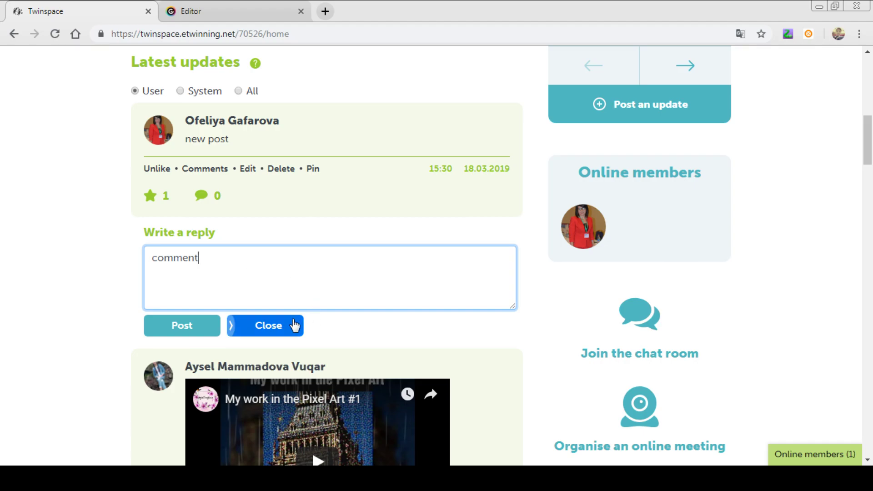
click(203, 327)
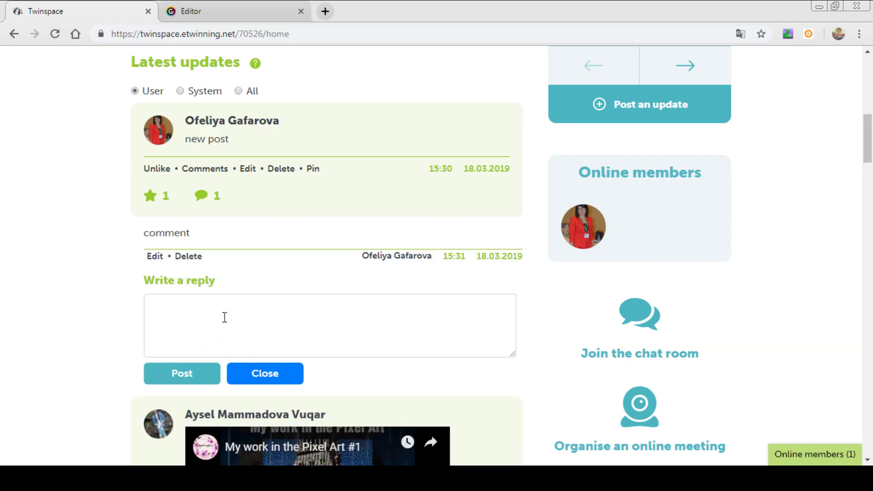
Replace the post text 'new post' with 'edit post' and submit the change
click(247, 173)
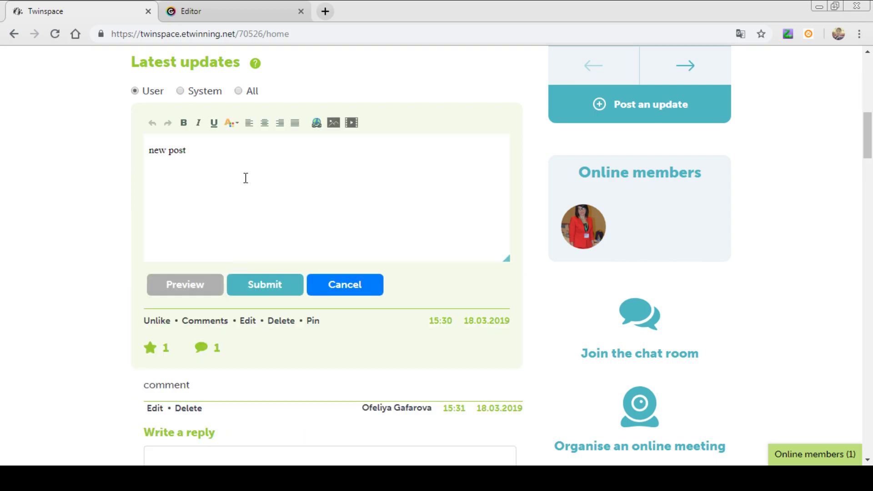
click(207, 158)
key(BackSpace)
key(BackSpace)
key(BackSpace)
key(BackSpace)
key(BackSpace)
key(BackSpace)
key(BackSpace)
key(BackSpace)
text(ed)
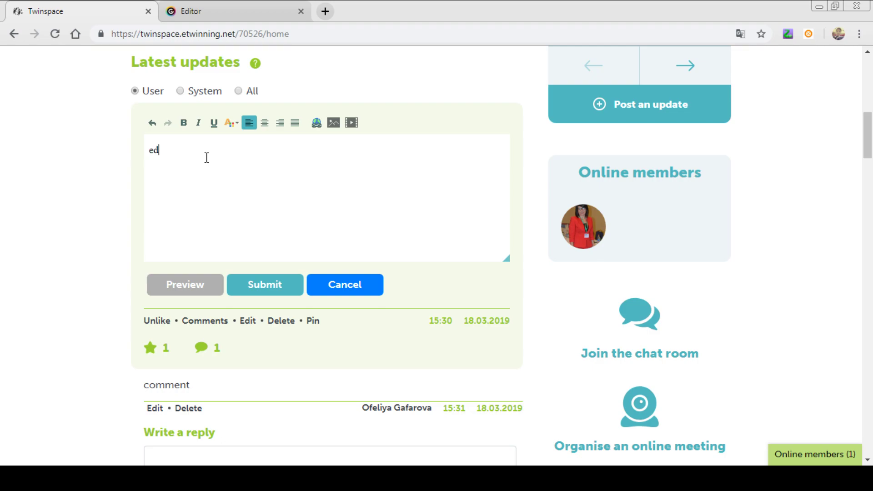
text(it post)
click(259, 286)
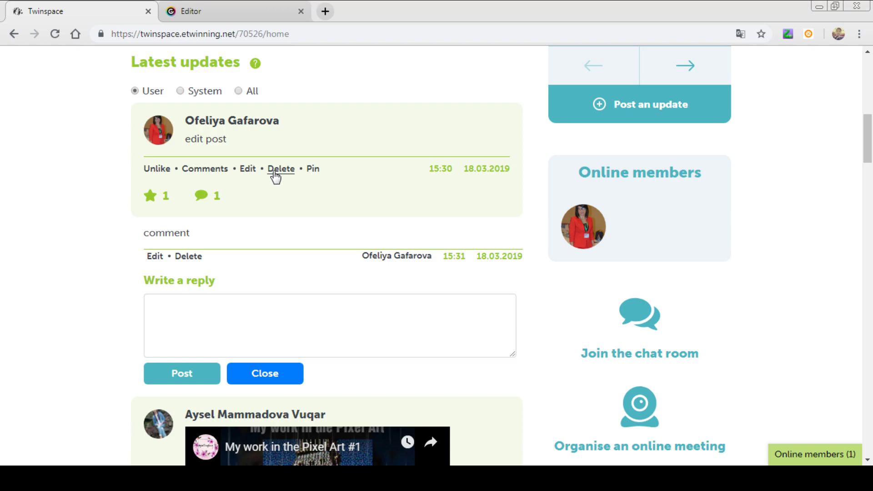
Pin the 'edit post' entry to the top of the Latest updates feed
click(315, 169)
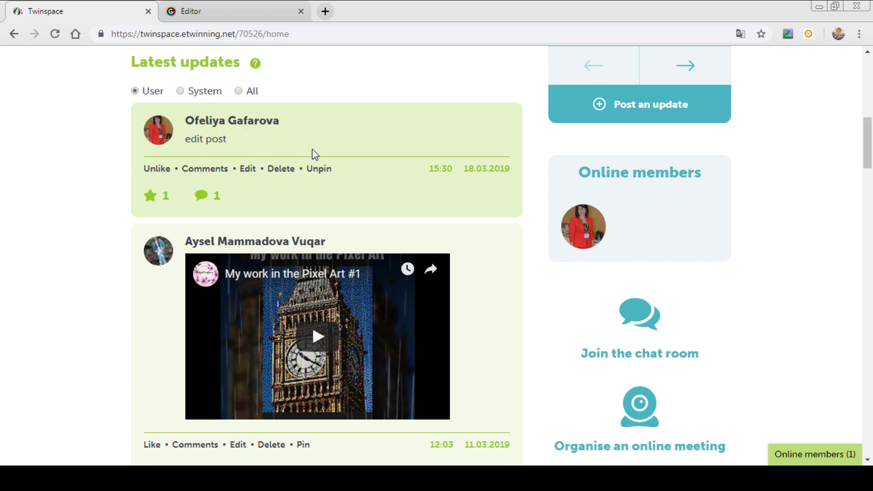
scroll(300, 164, up, 1)
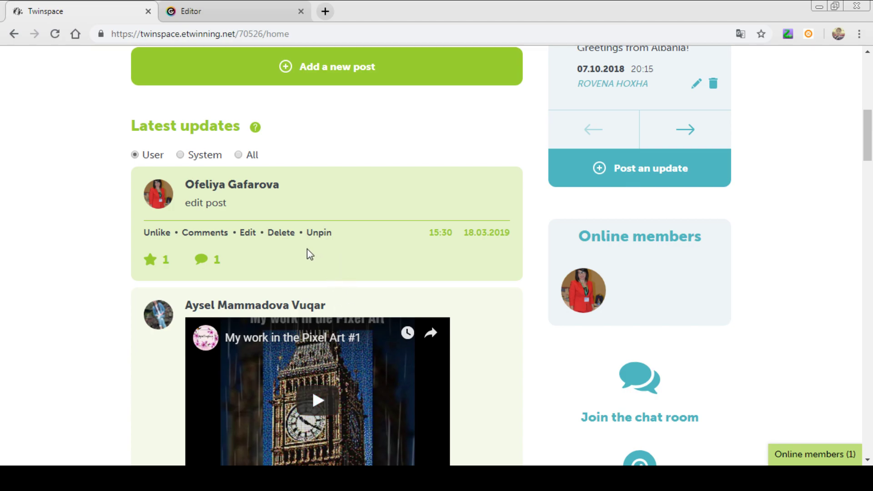
Write and publish a second post reading 'new post'
scroll(305, 209, up, 1)
click(331, 137)
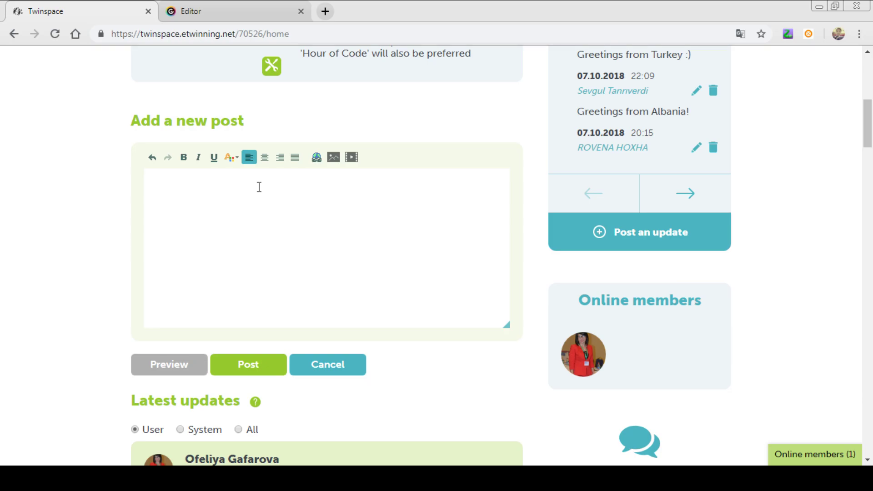
scroll(259, 187, down, 8)
scroll(259, 191, up, 4)
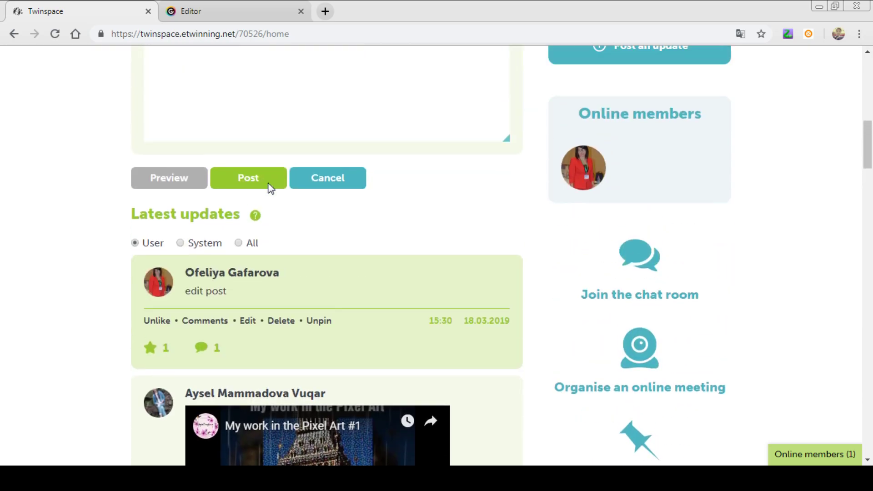
click(250, 169)
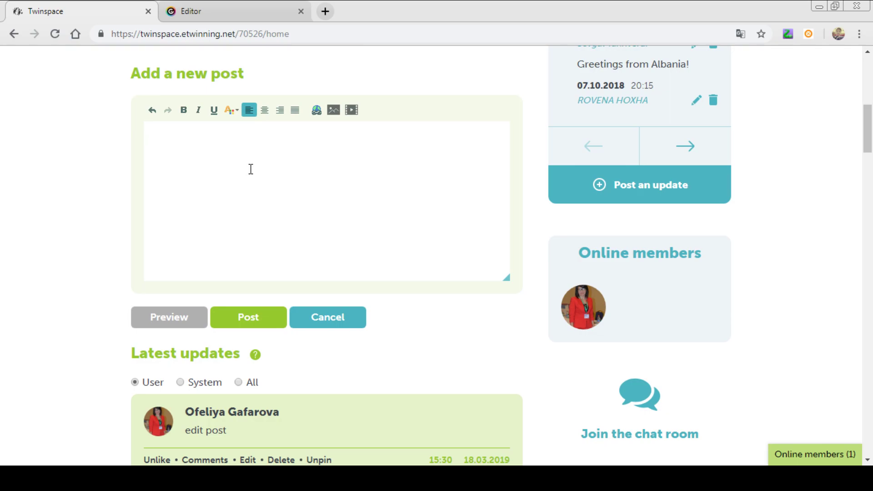
text(new post)
click(251, 317)
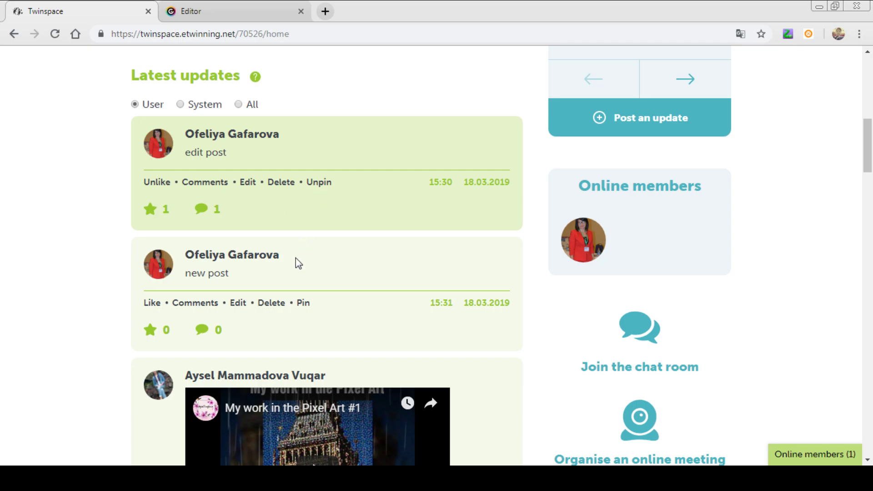
Unpin the 'edit post' entry so 'new post' leads Latest updates
click(319, 183)
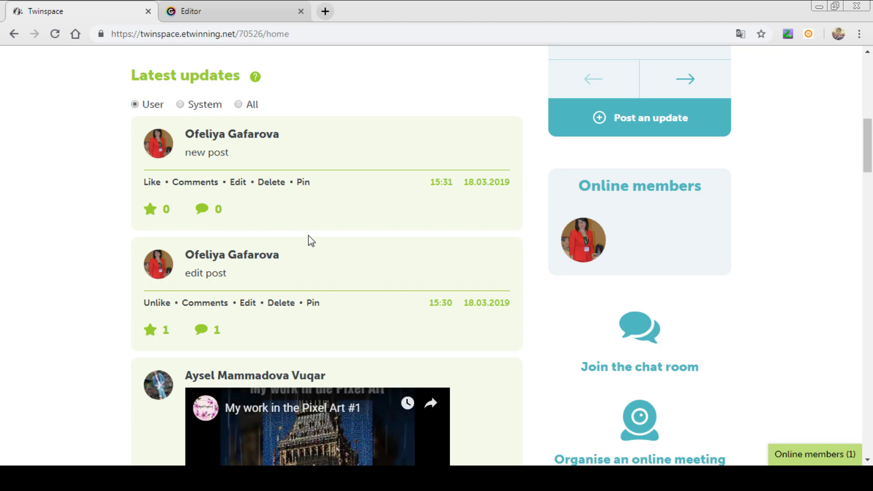
scroll(335, 366, down, 4)
scroll(336, 363, down, 3)
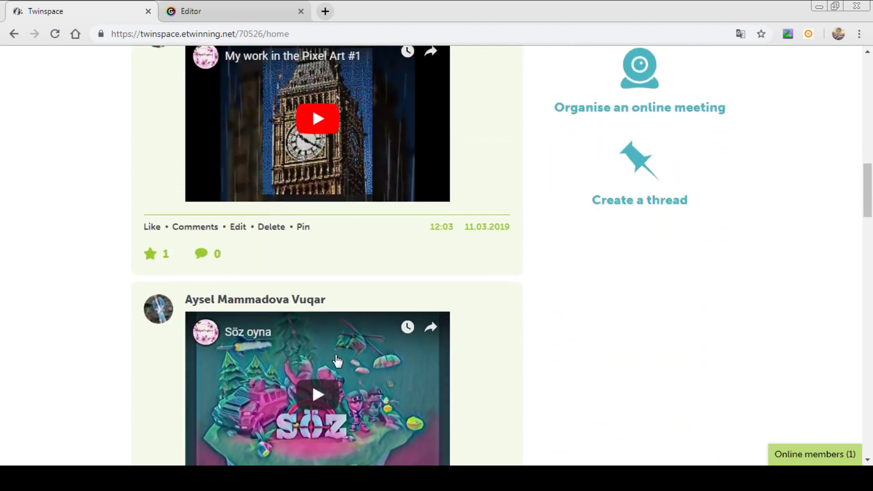
scroll(338, 362, down, 3)
scroll(336, 357, down, 4)
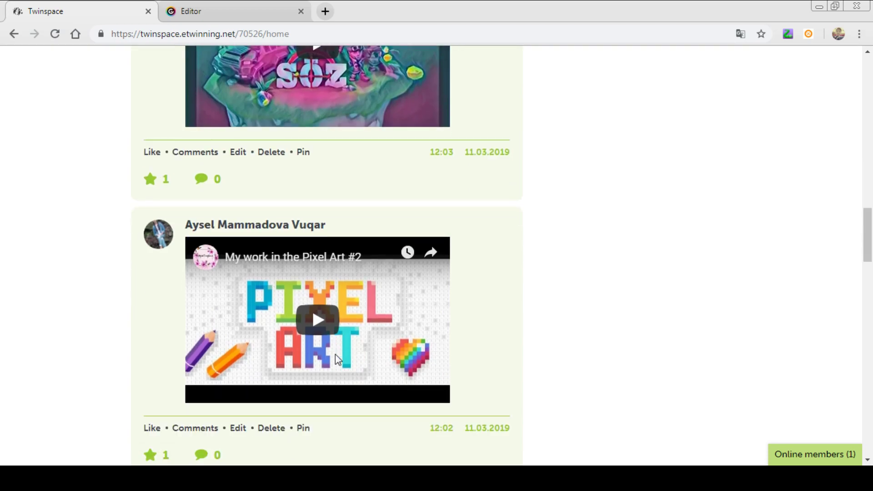
scroll(334, 359, down, 2)
scroll(332, 361, up, 4)
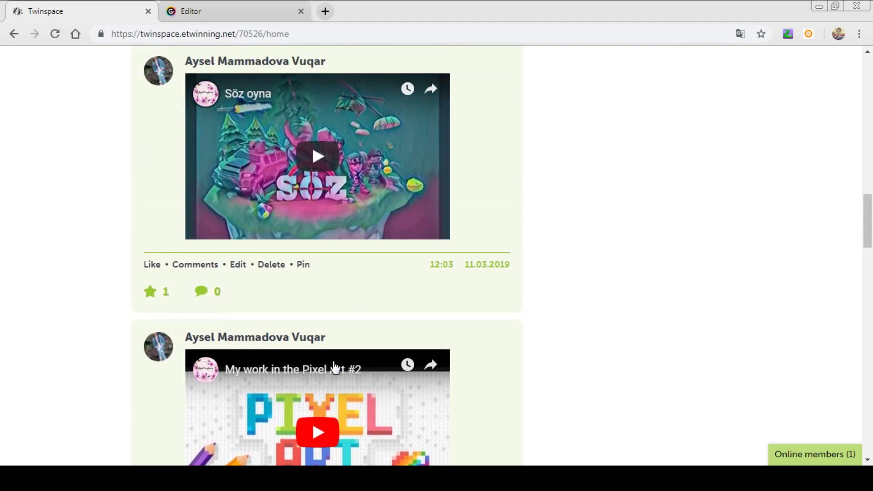
scroll(334, 367, up, 9)
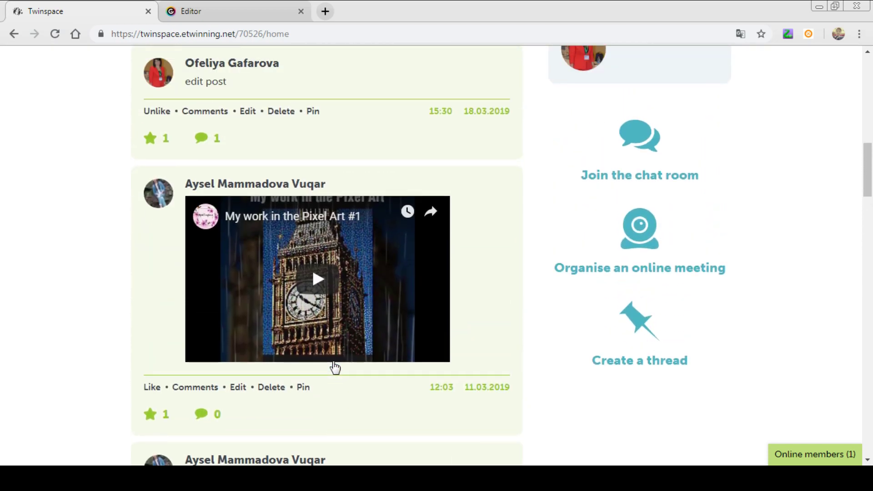
scroll(335, 367, up, 7)
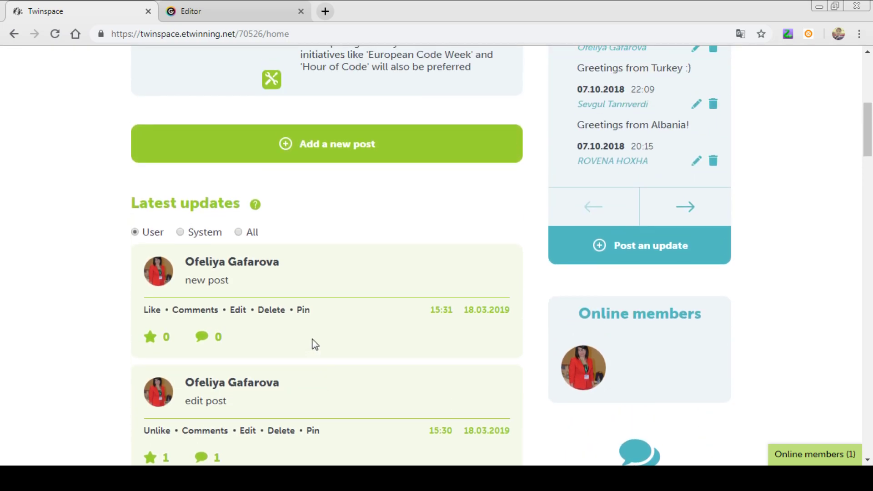
scroll(313, 345, down, 3)
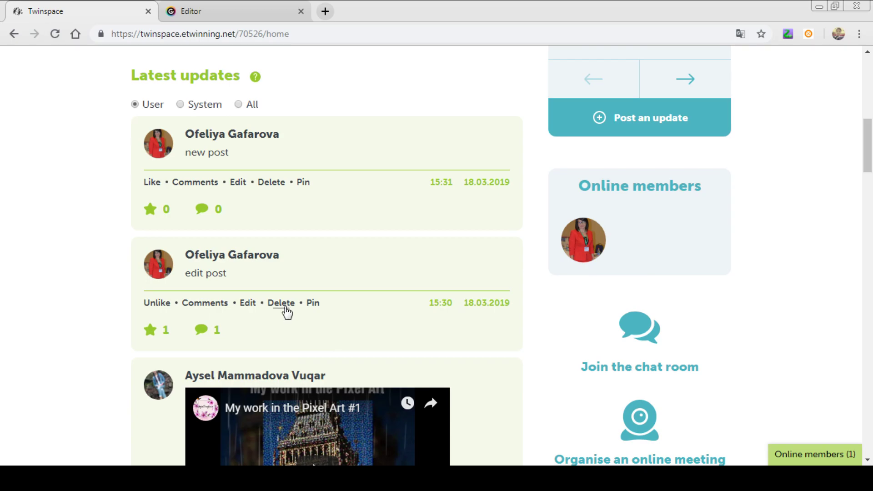
Delete the 'edit post' and 'new post' entries, confirming each with Yes
click(285, 304)
click(357, 277)
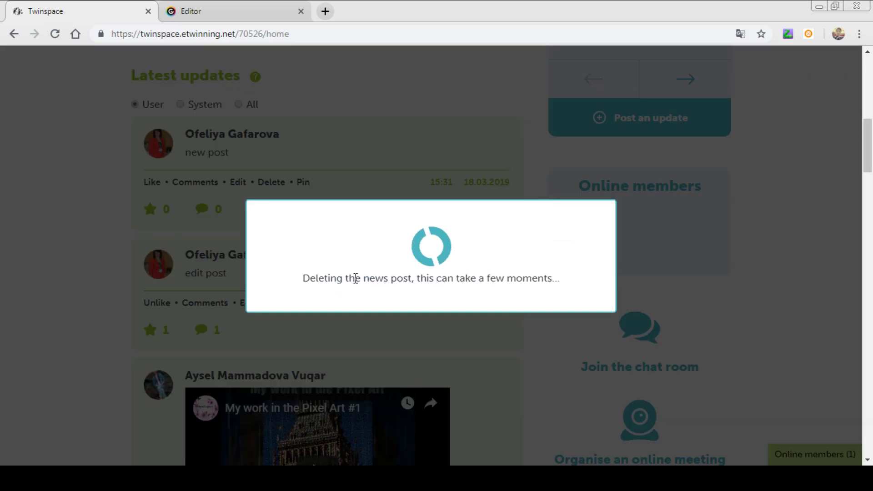
click(272, 184)
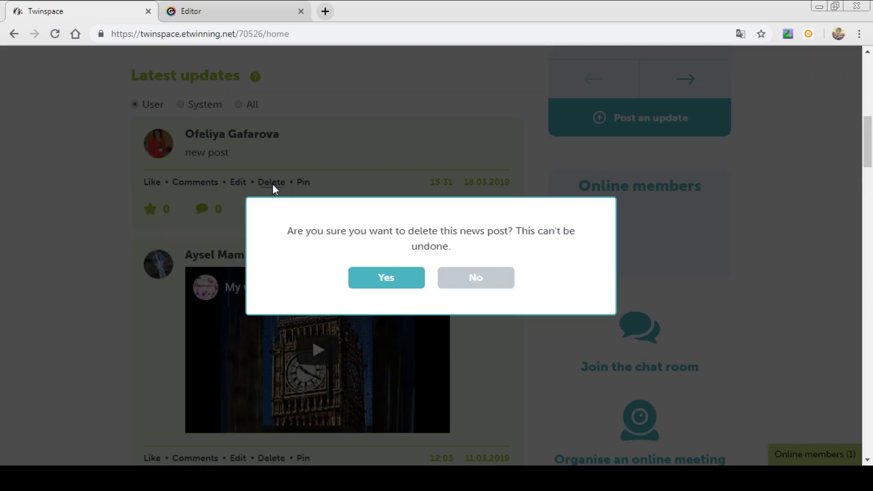
click(389, 278)
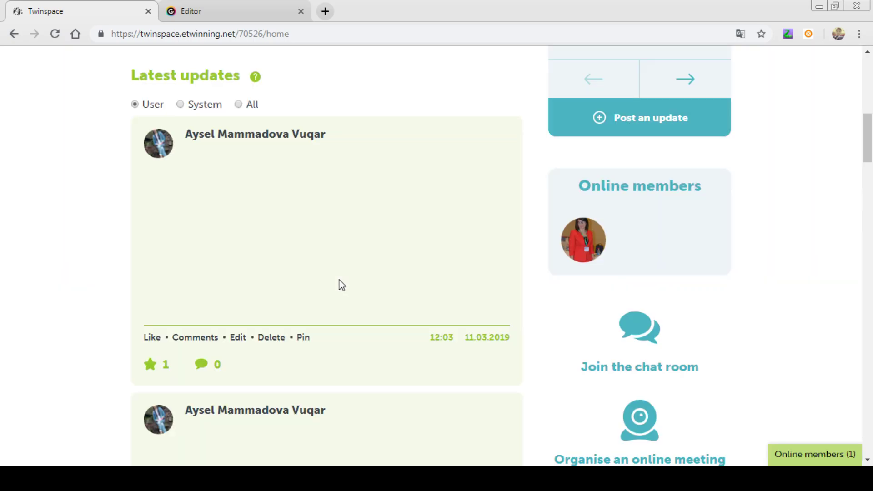
Open an empty post editor from the Add a new post bar above Latest updates
scroll(339, 280, up, 6)
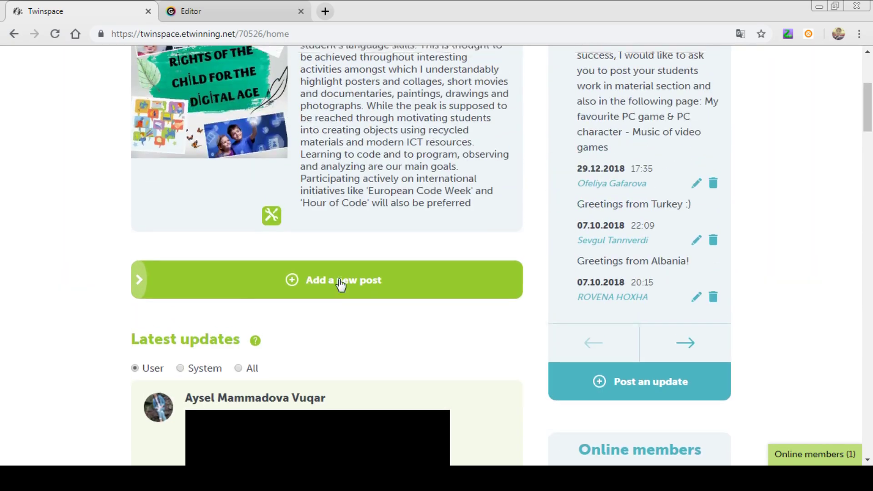
scroll(341, 284, up, 1)
click(347, 339)
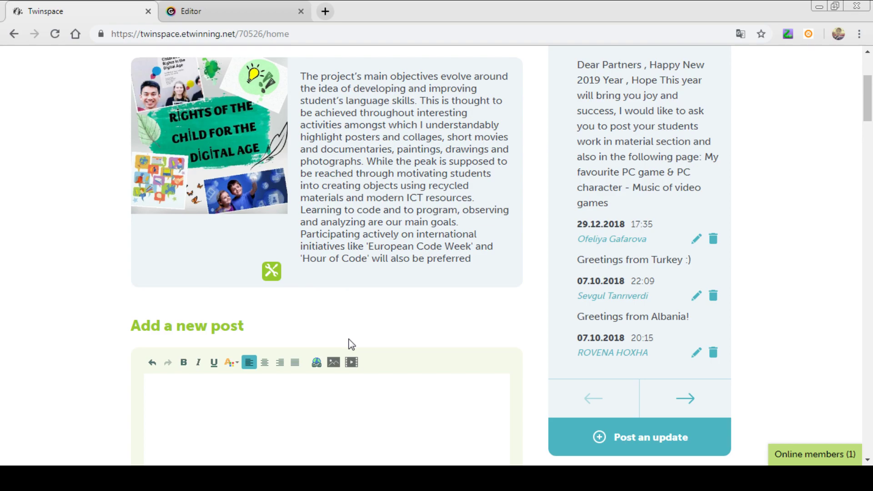
scroll(350, 342, down, 3)
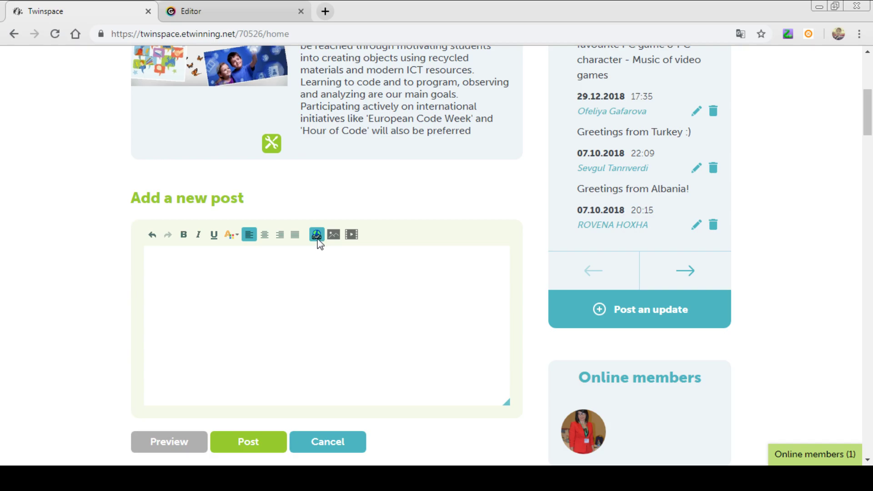
scroll(333, 258, down, 2)
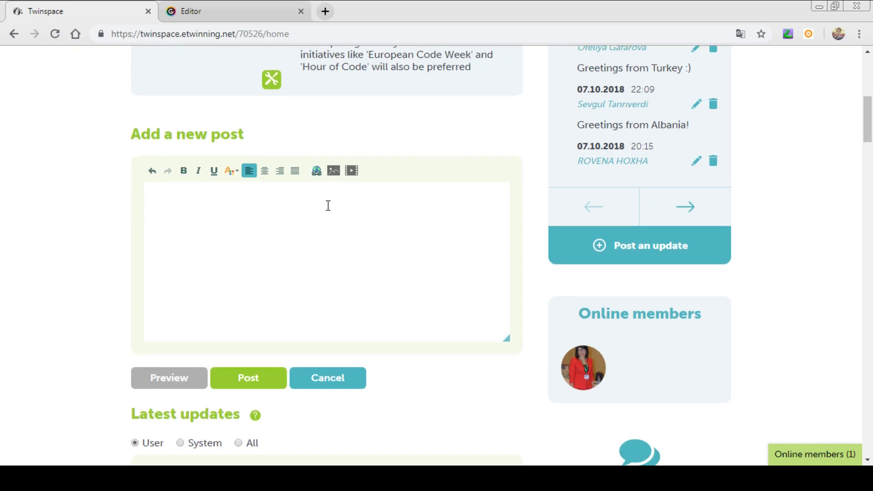
Insert the mancala-playing students photo from the Turkey Unplugged album into the post
click(334, 173)
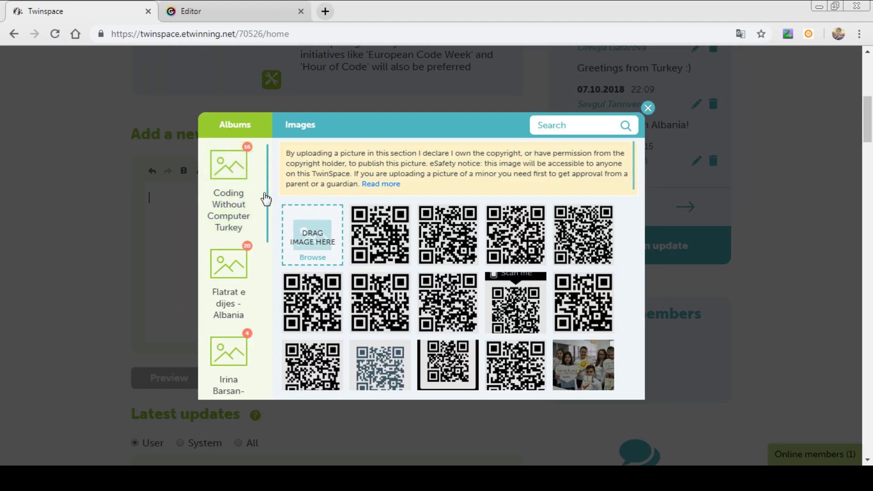
drag(268, 199, 269, 291)
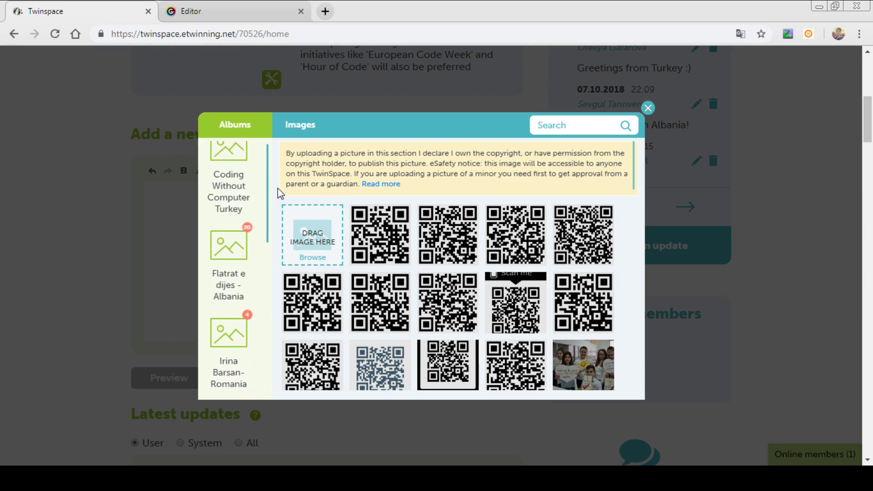
scroll(279, 178, up, 1)
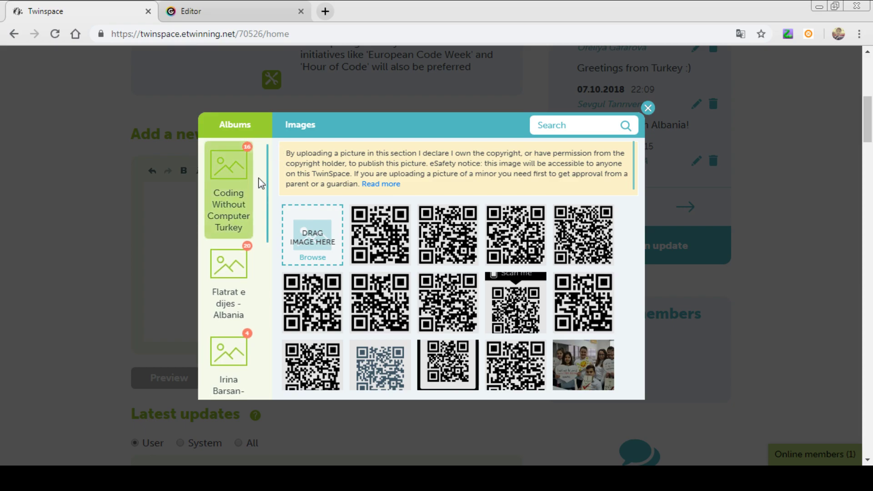
scroll(264, 188, up, 3)
drag(268, 175, 267, 350)
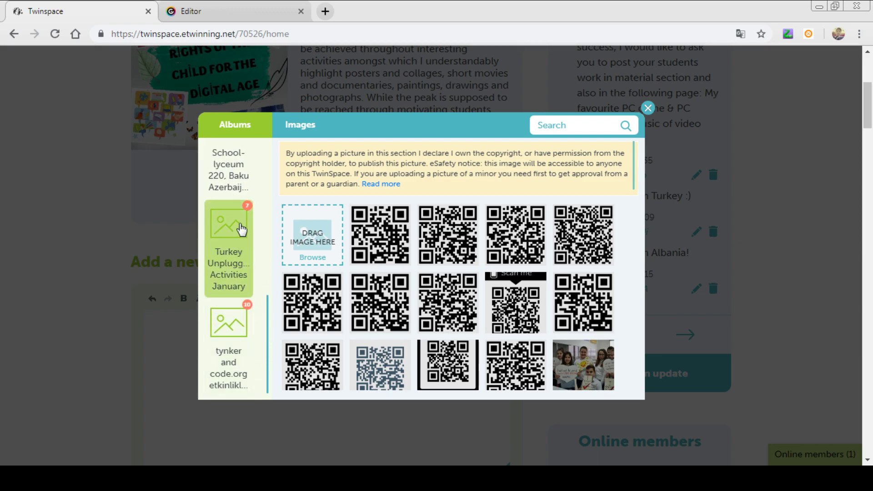
click(242, 230)
click(445, 245)
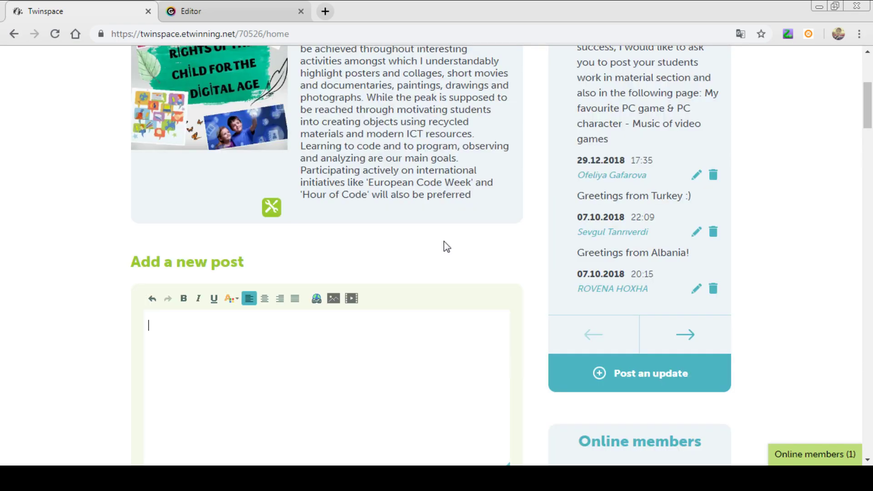
Publish the mancala photo post and start another new post
scroll(375, 266, down, 4)
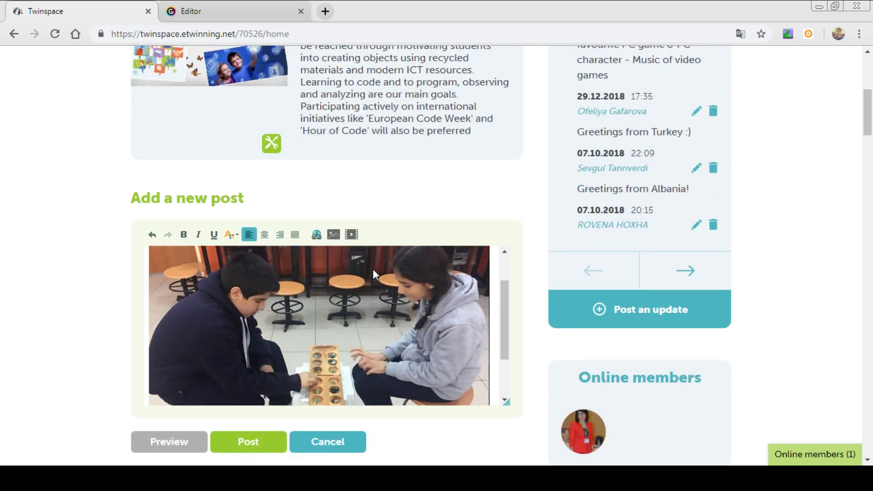
scroll(373, 269, down, 3)
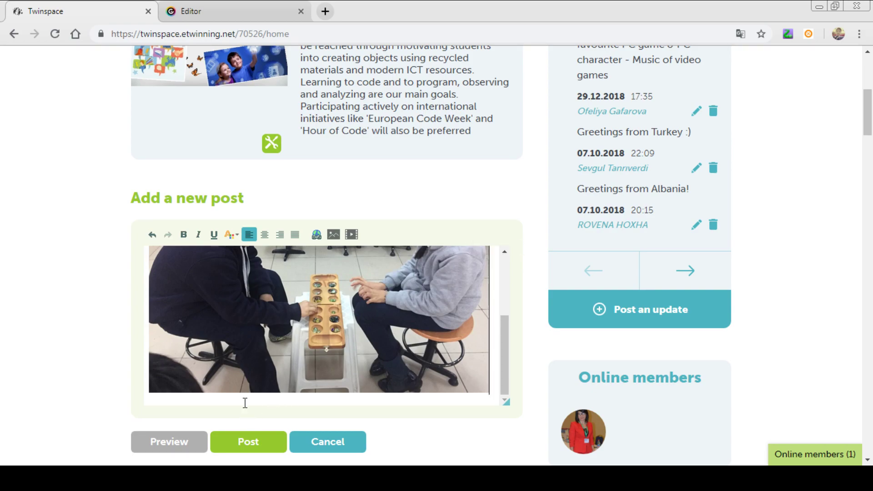
scroll(507, 342, up, 1)
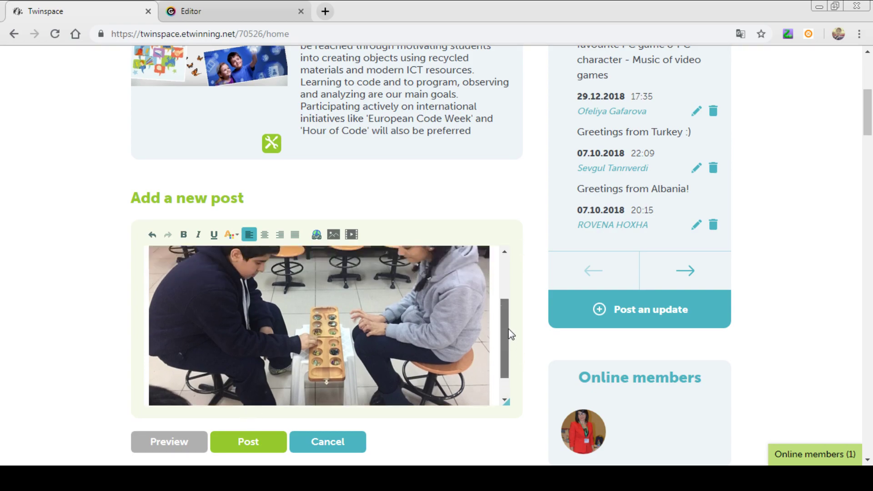
scroll(505, 337, up, 1)
scroll(503, 337, down, 2)
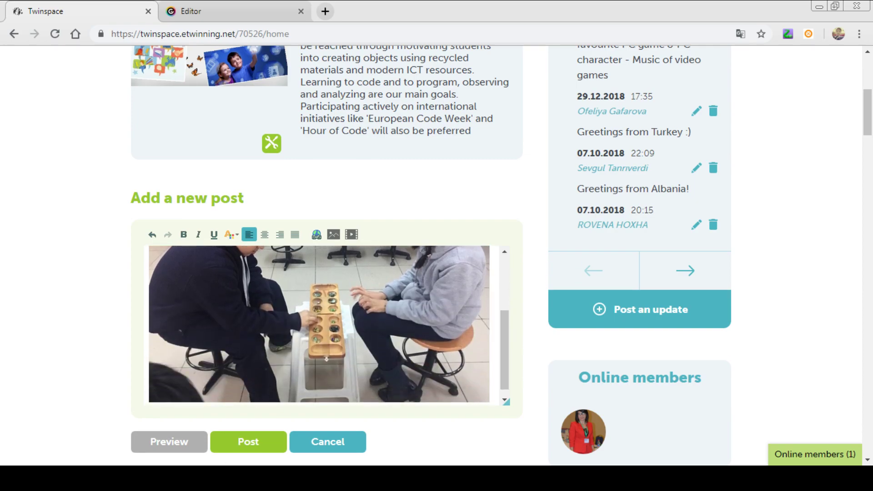
click(248, 441)
scroll(396, 322, down, 1)
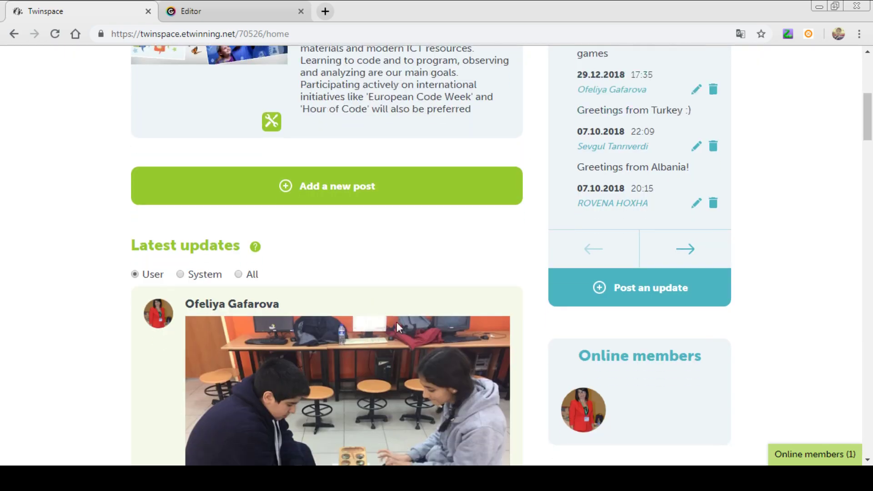
scroll(397, 322, down, 3)
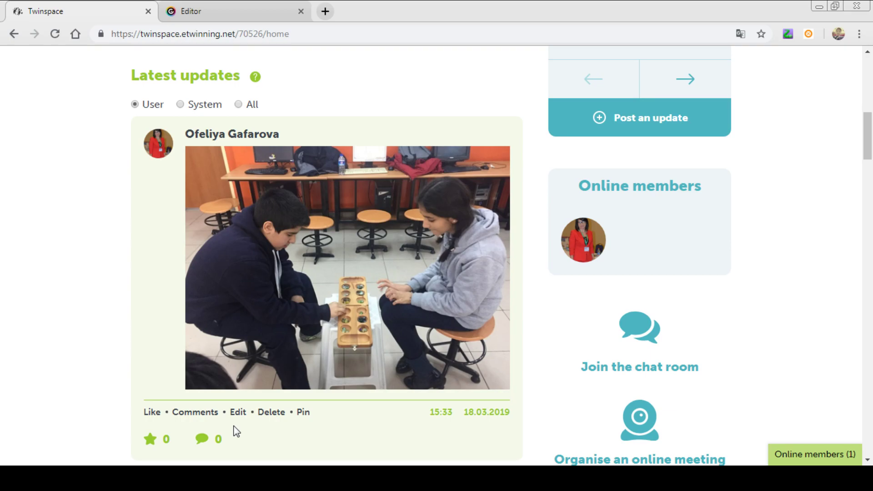
scroll(239, 160, up, 2)
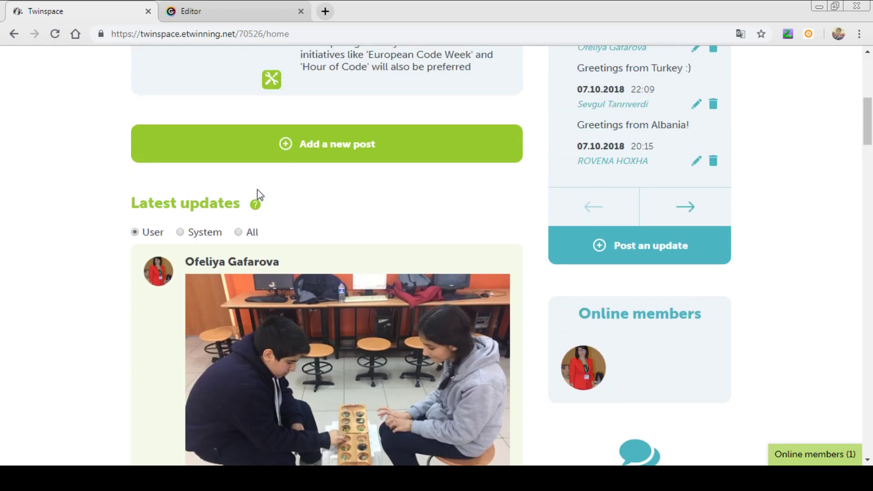
click(328, 145)
Embed the Online Security video from the School-lyceum folder and publish the post
click(351, 171)
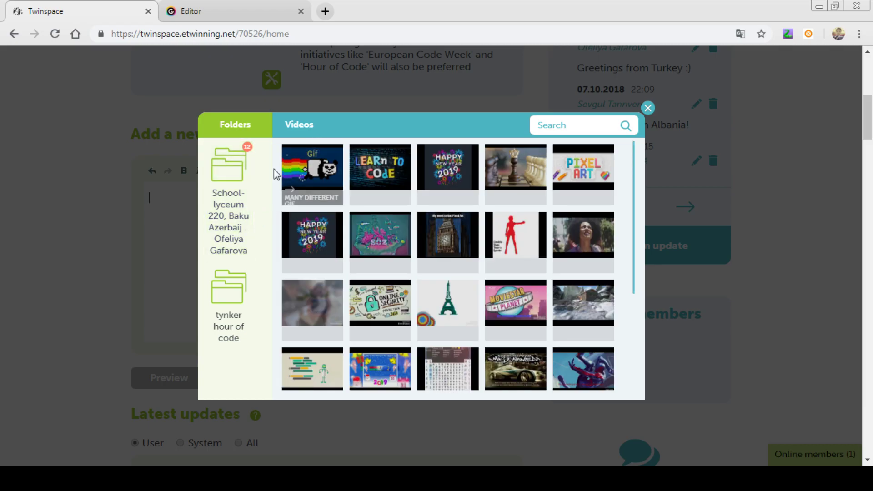
click(241, 220)
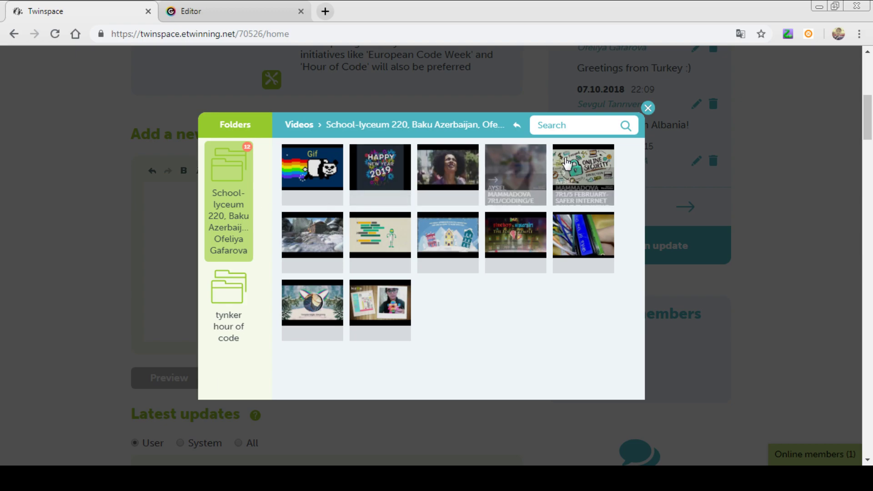
click(567, 159)
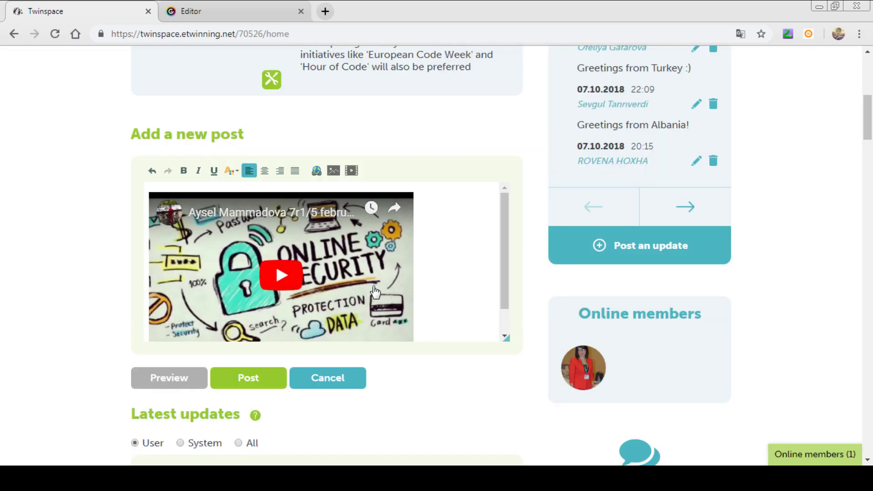
click(261, 384)
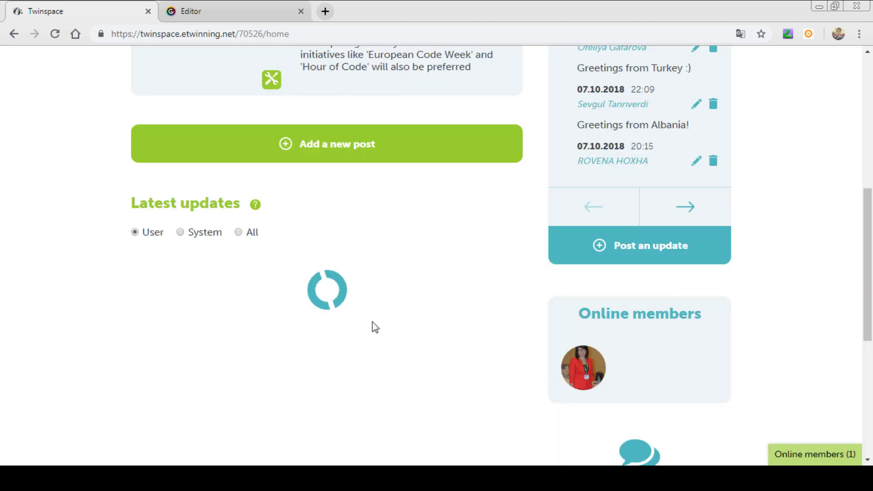
scroll(385, 265, down, 6)
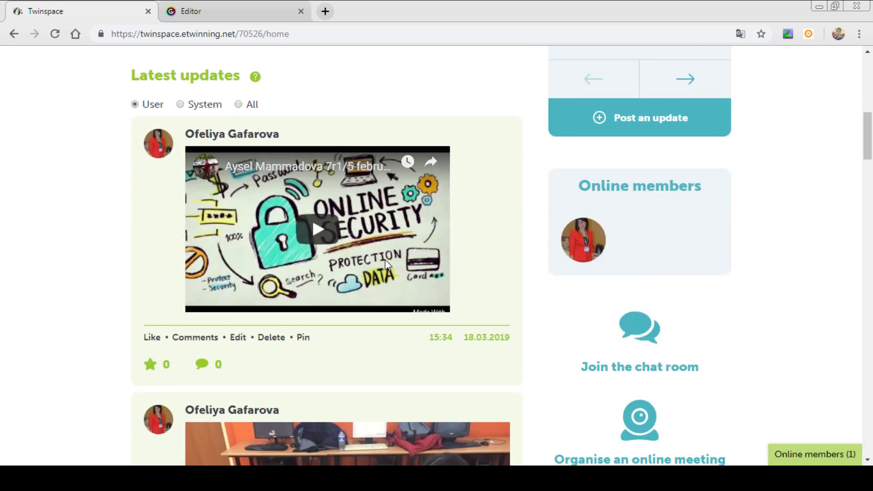
scroll(374, 270, up, 3)
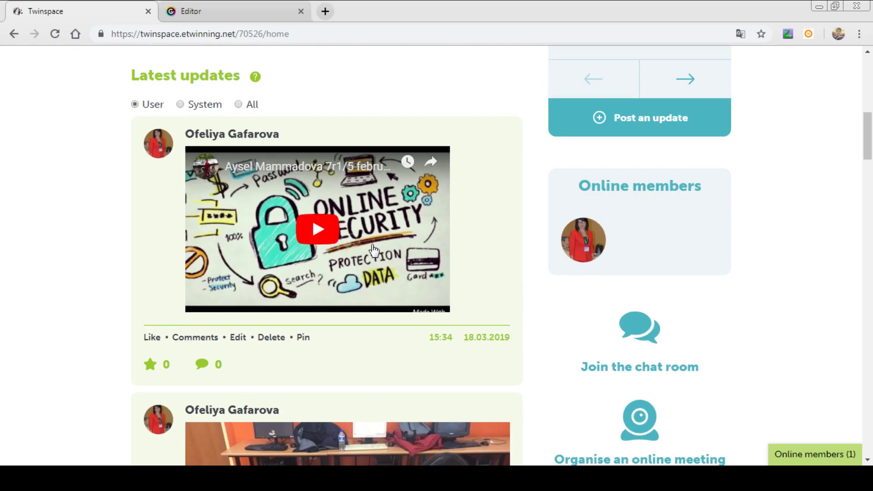
scroll(374, 250, down, 7)
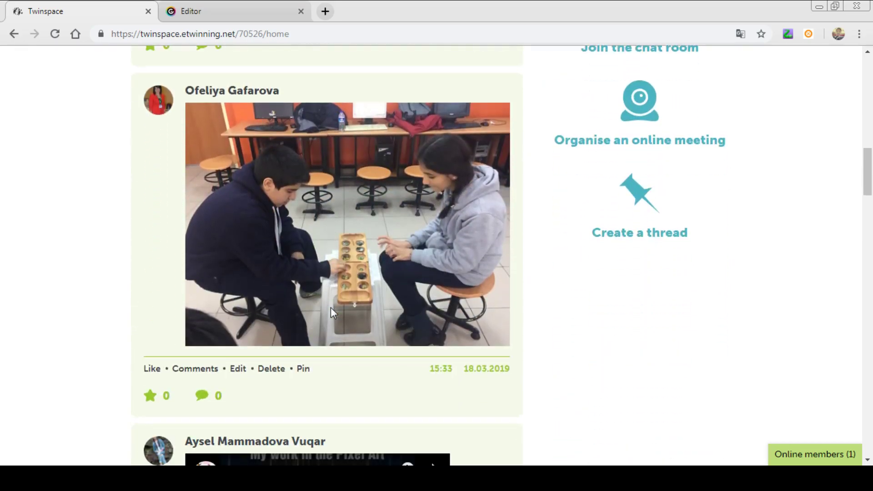
scroll(331, 309, down, 3)
scroll(334, 312, up, 9)
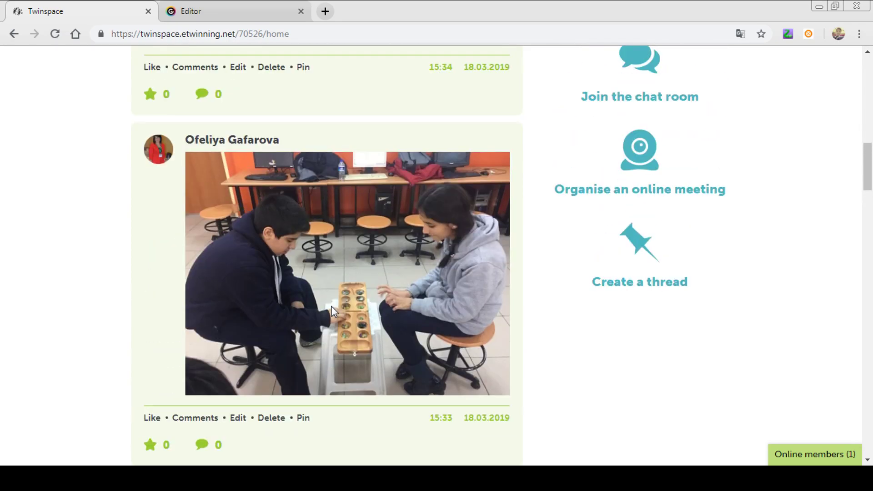
scroll(334, 311, up, 6)
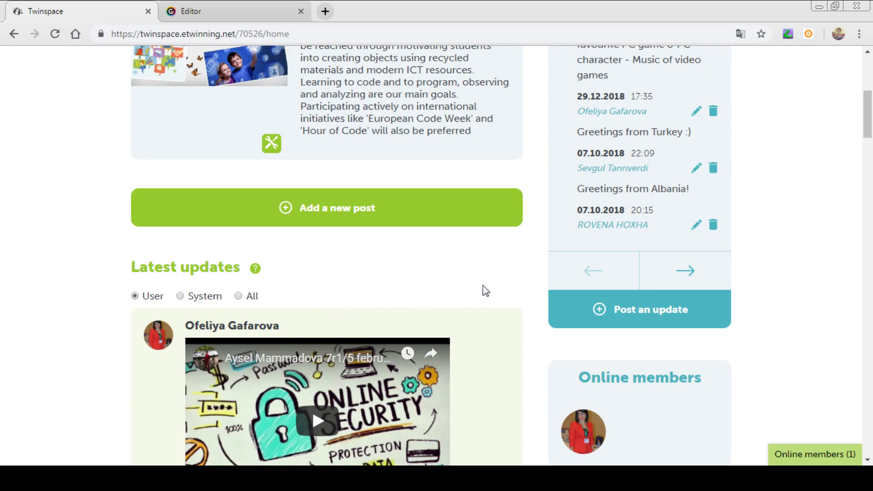
scroll(539, 268, down, 3)
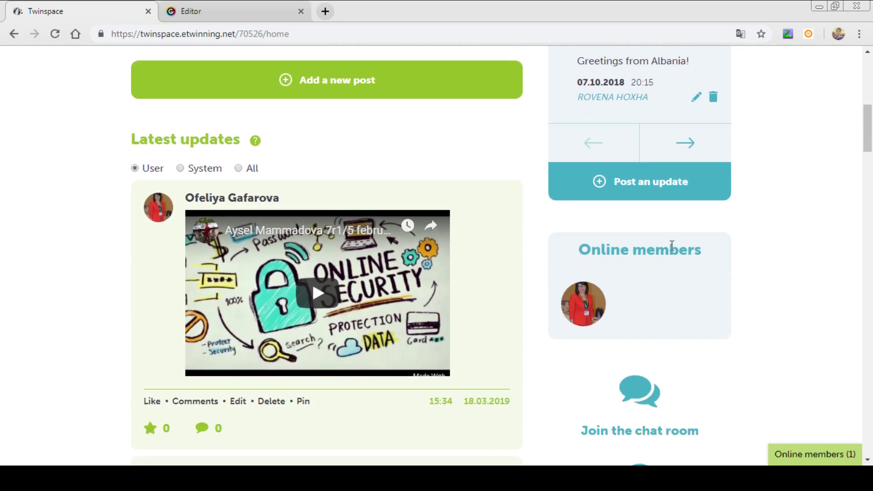
scroll(670, 292, down, 3)
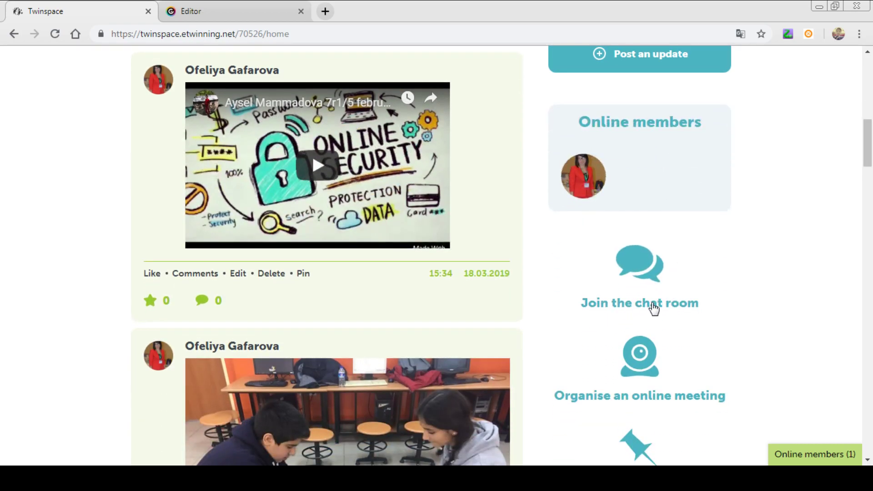
scroll(664, 305, down, 1)
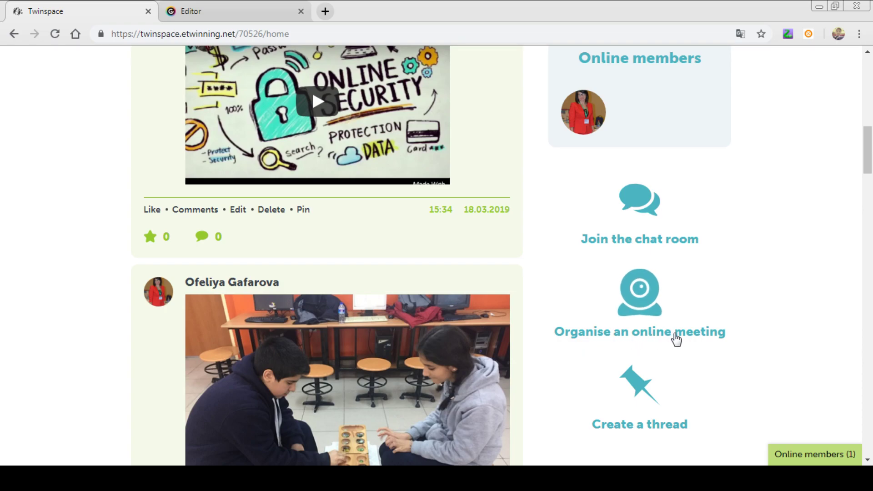
scroll(673, 339, down, 2)
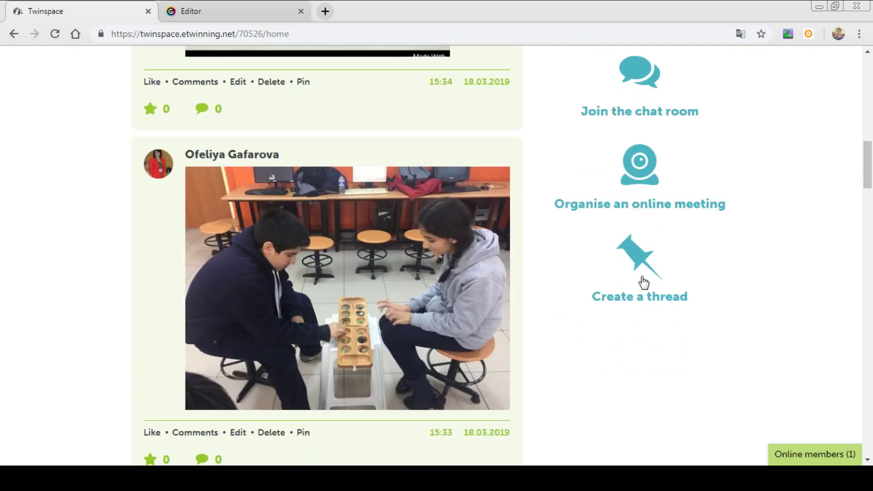
scroll(637, 286, up, 7)
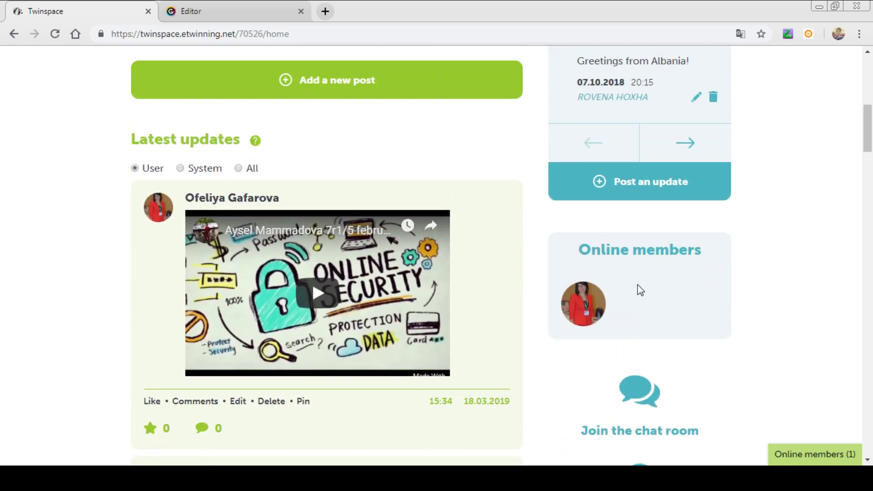
scroll(637, 296, up, 5)
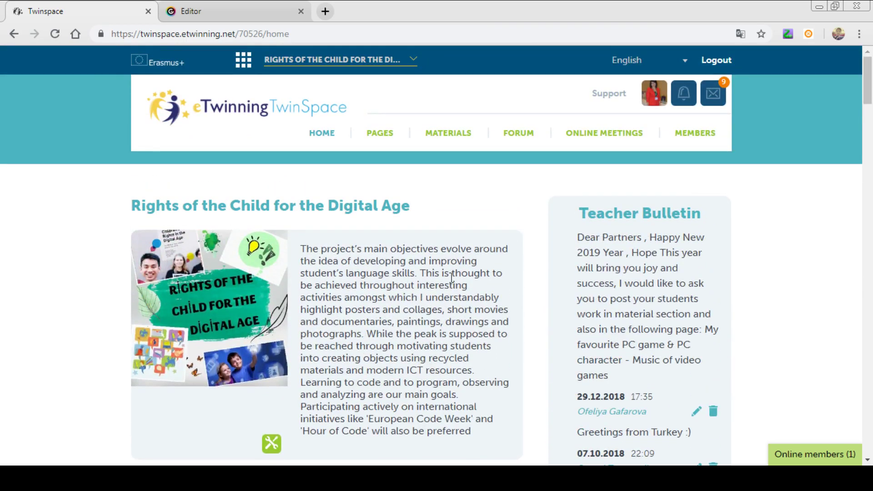